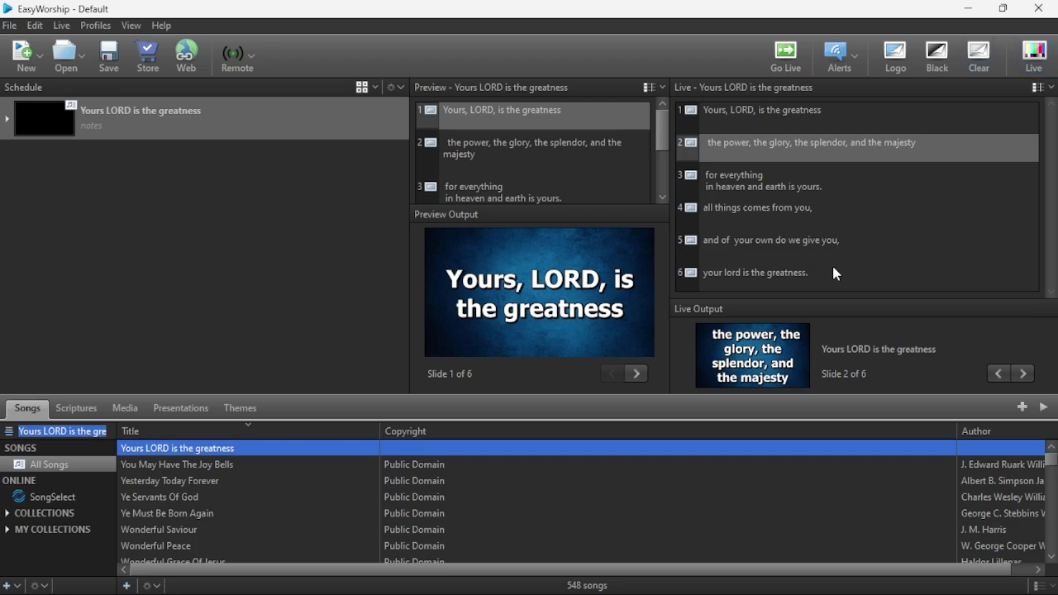
# Open the Downloads folder and locate the NDI 6 Tools and DistroAV 6.1.1 installers.
pyautogui.moveTo(599, 576)
pyautogui.click(553, 449)
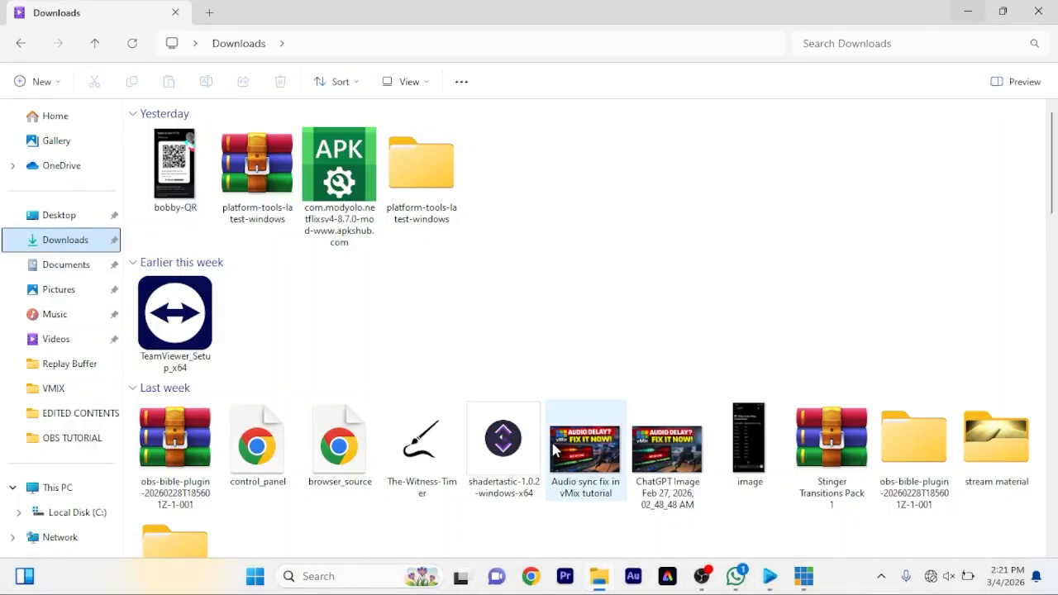
pyautogui.scroll(-3, 472, 406)
pyautogui.scroll(-4, 473, 410)
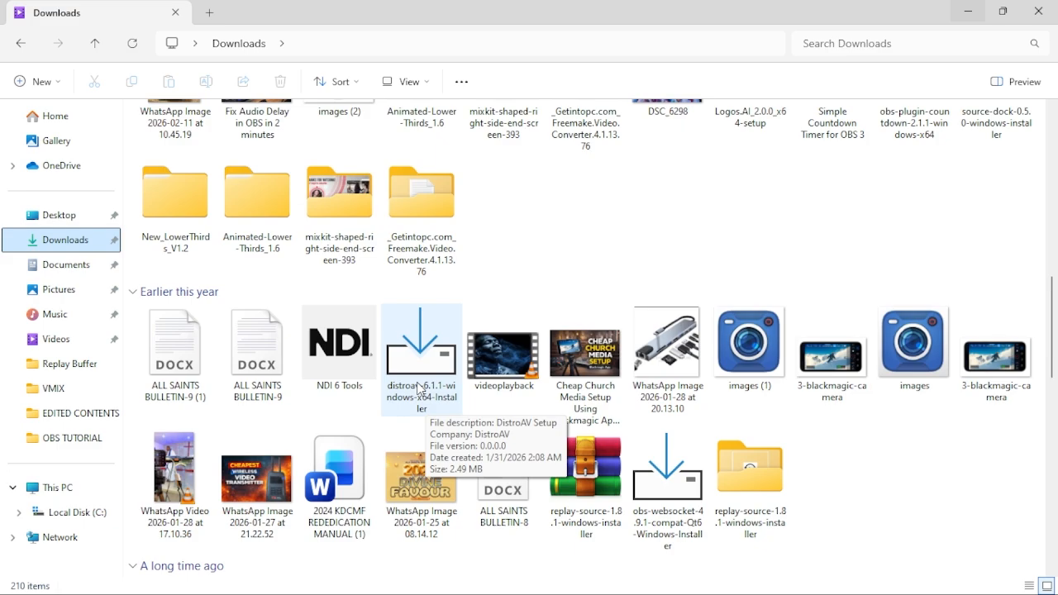
# Switch to vMix, make sure NDI is on for Output 1 in the output settings, and save the settings.
pyautogui.moveTo(657, 588)
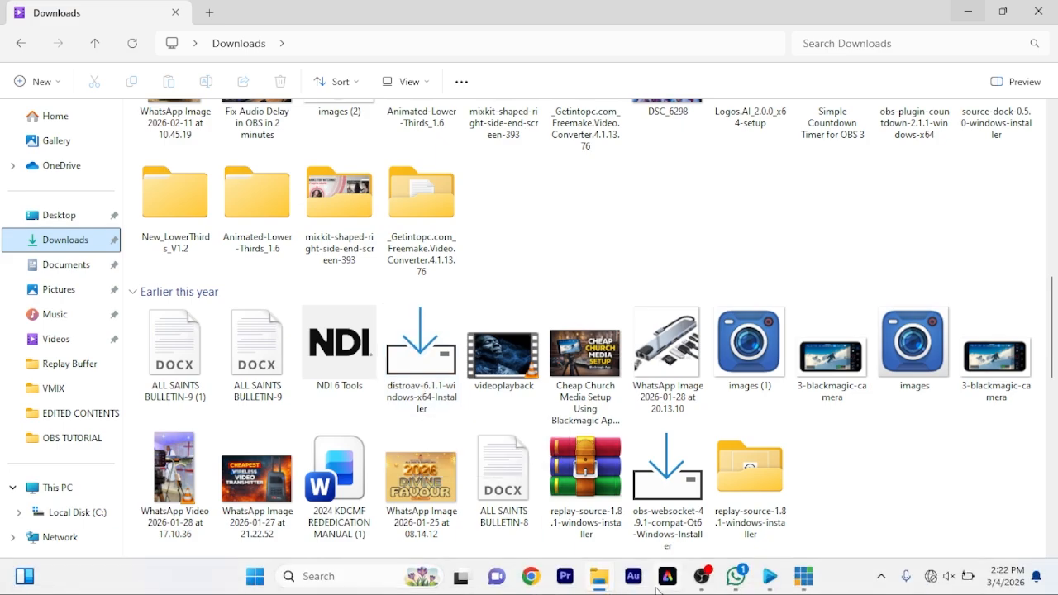
pyautogui.moveTo(800, 584)
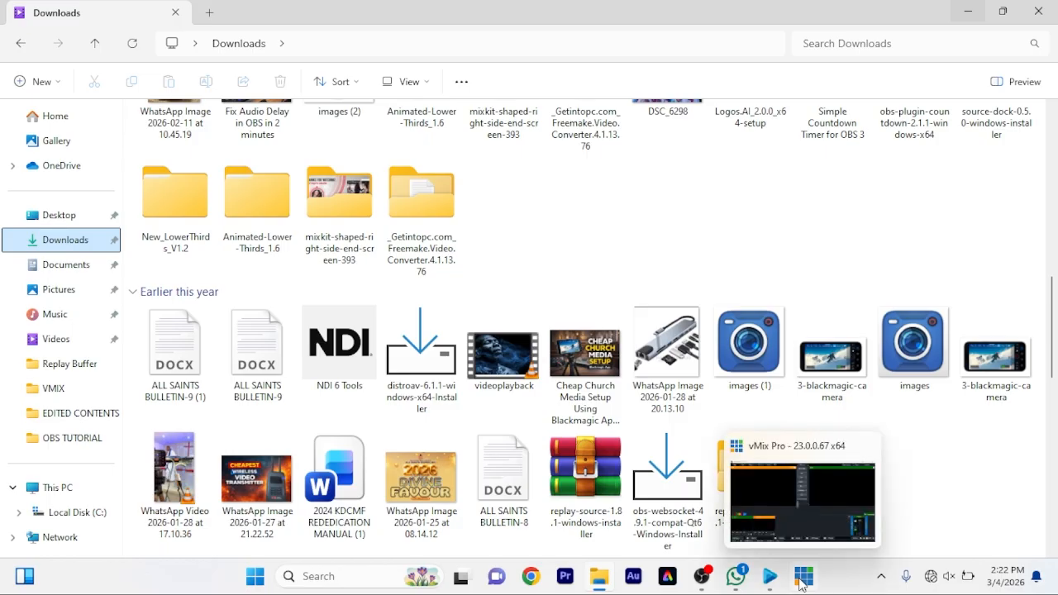
pyautogui.click(800, 533)
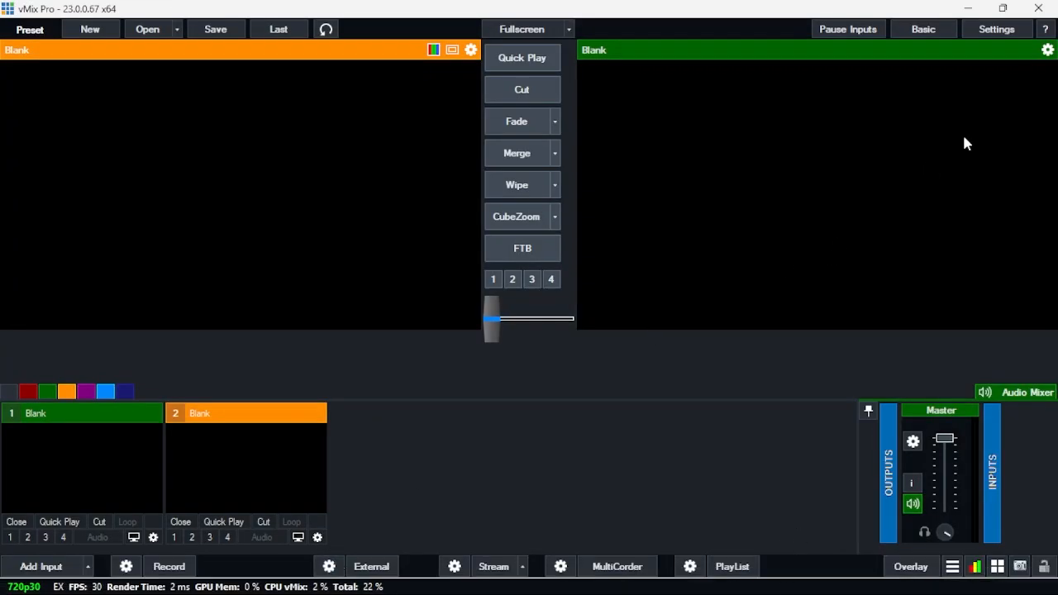
pyautogui.click(996, 29)
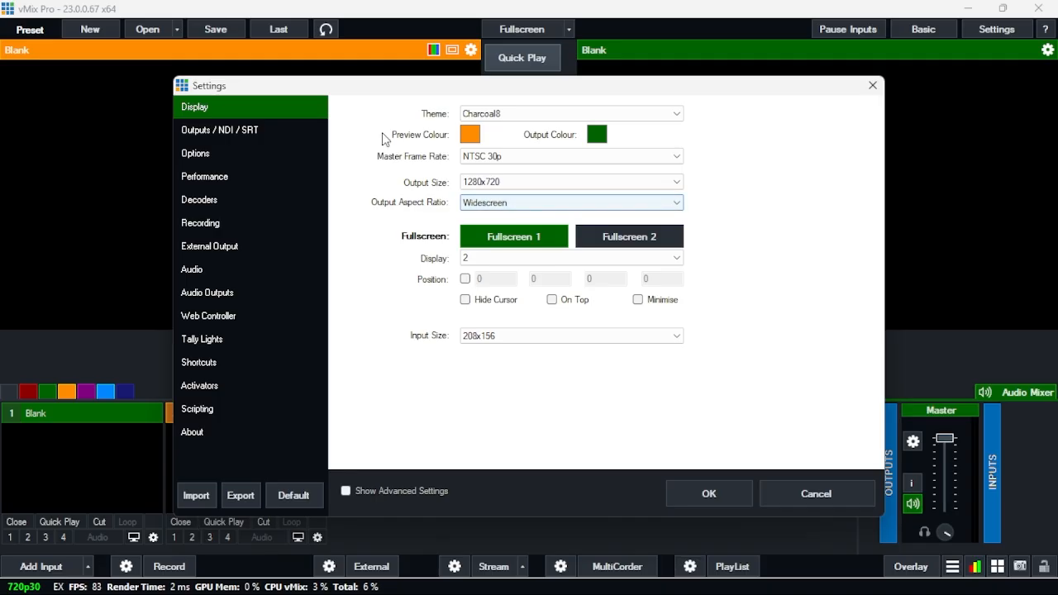
pyautogui.click(228, 132)
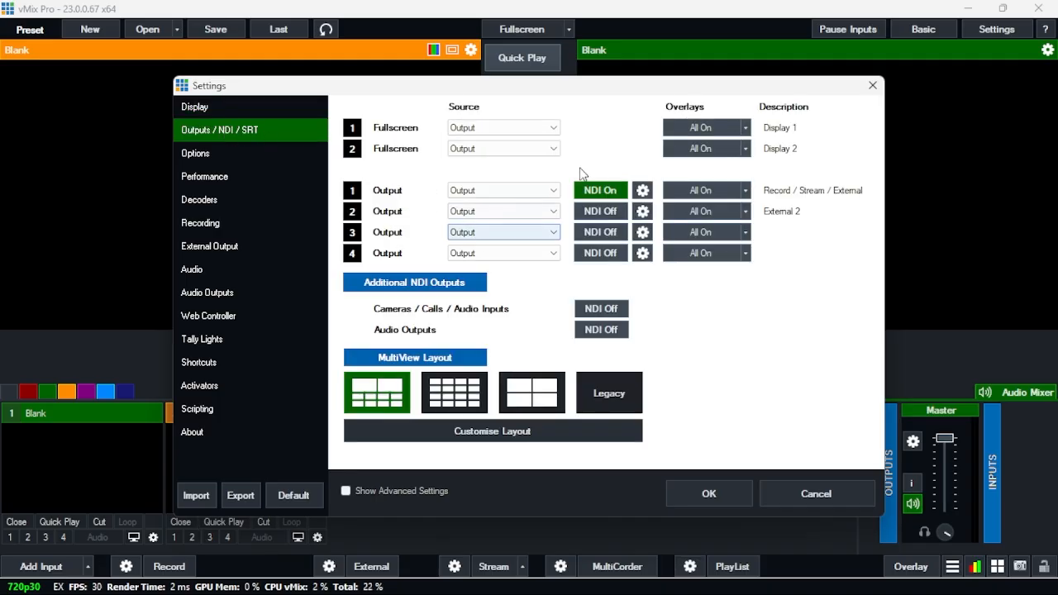
pyautogui.click(599, 195)
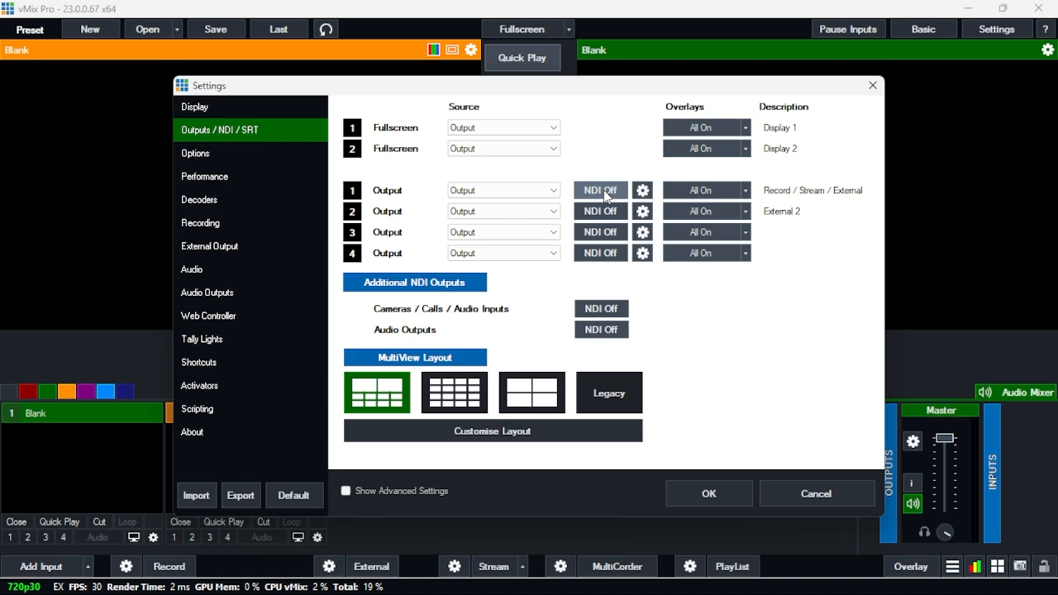
pyautogui.click(607, 196)
pyautogui.click(708, 495)
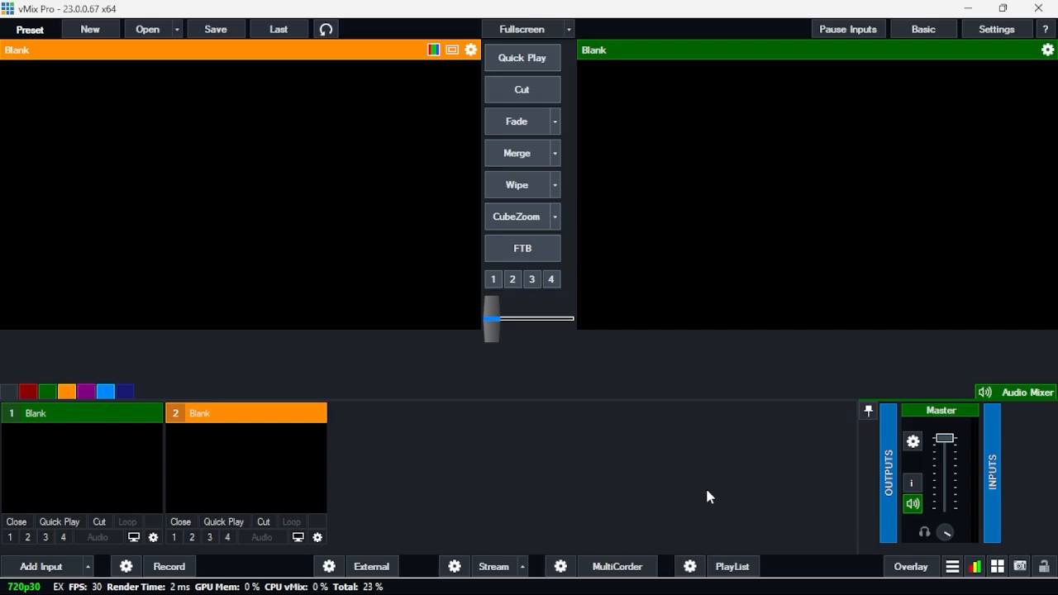
# Switch to EasyWorship and set the main output monitor to NDI Stream, with NTSC 1920 x 1080 29 Hz as the output format.
pyautogui.click(719, 585)
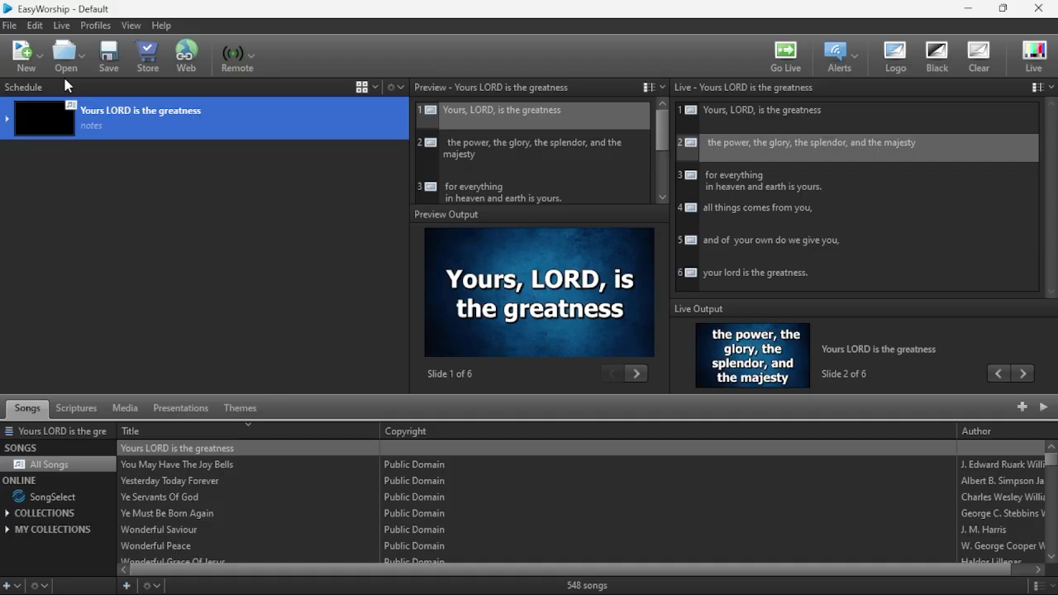
pyautogui.click(35, 26)
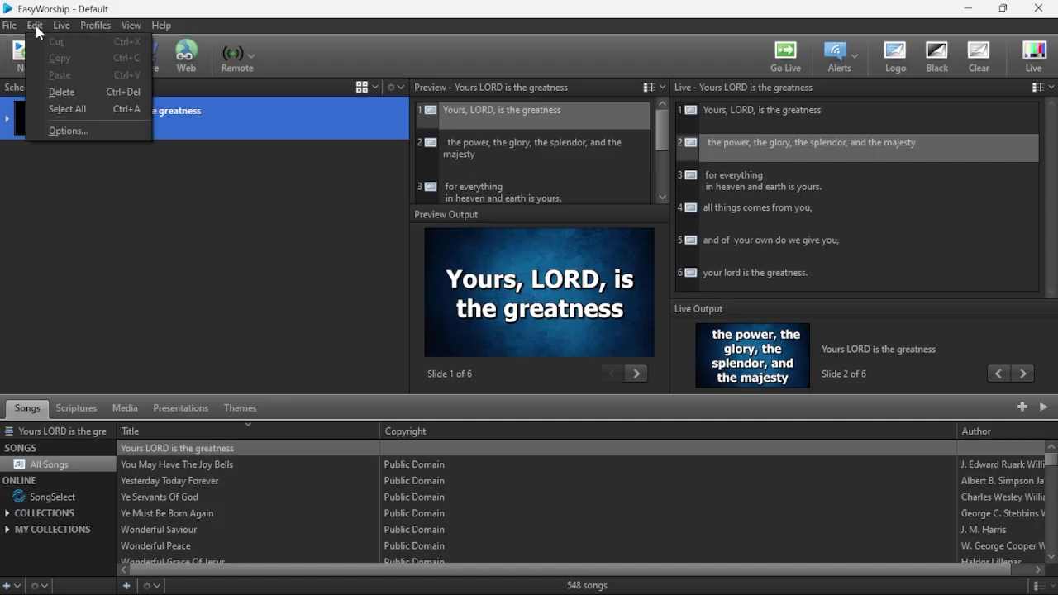
pyautogui.click(85, 130)
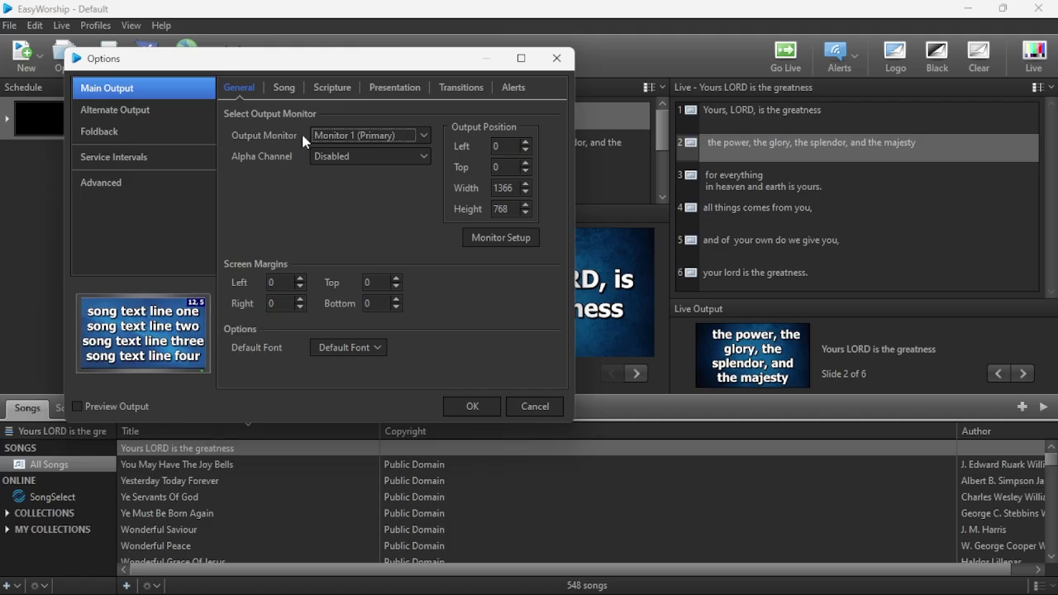
pyautogui.click(353, 139)
pyautogui.click(353, 139)
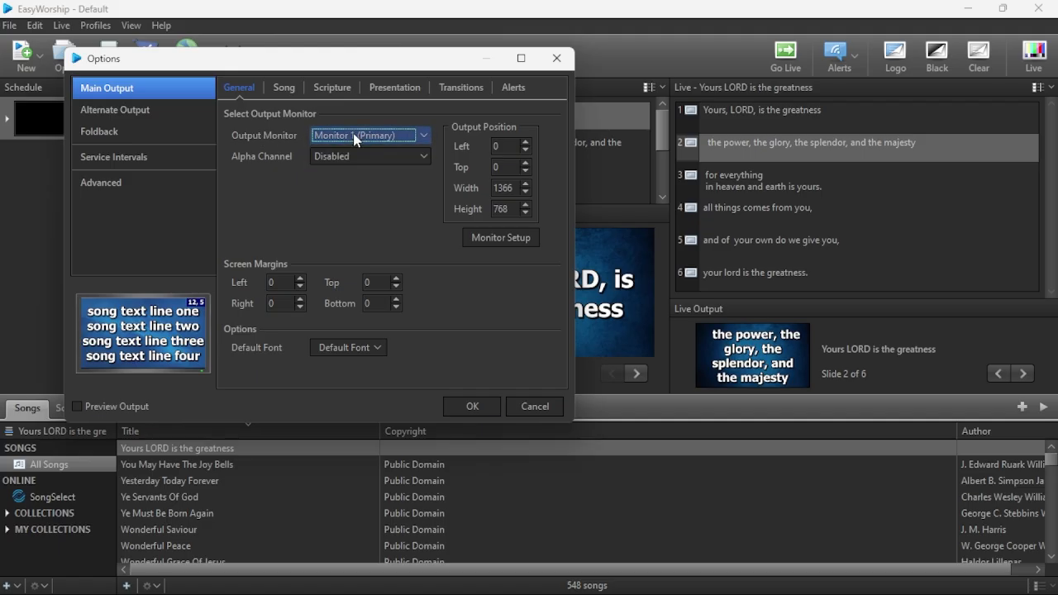
pyautogui.click(353, 139)
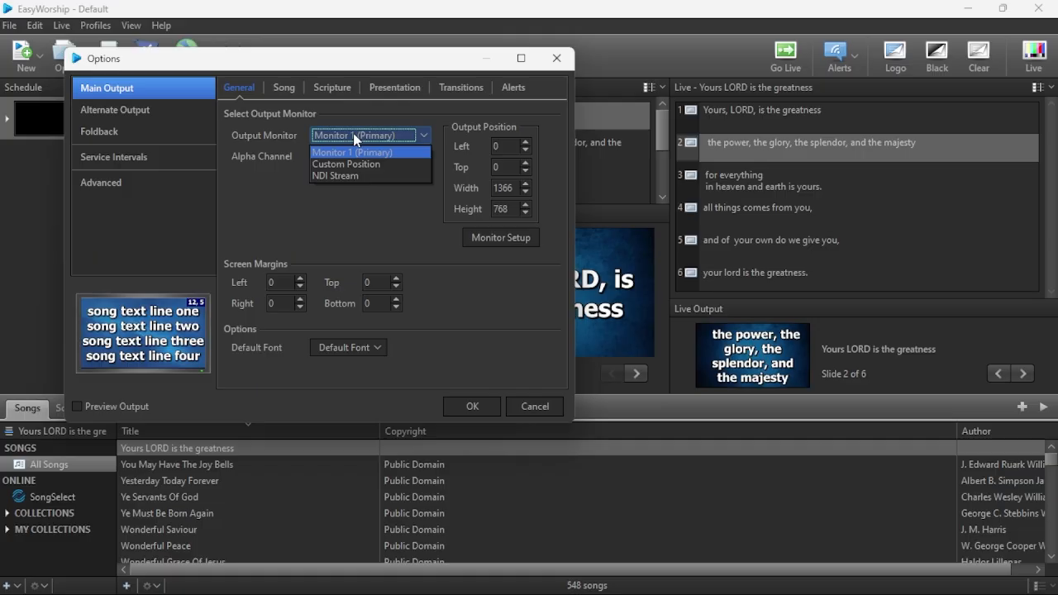
pyautogui.click(339, 176)
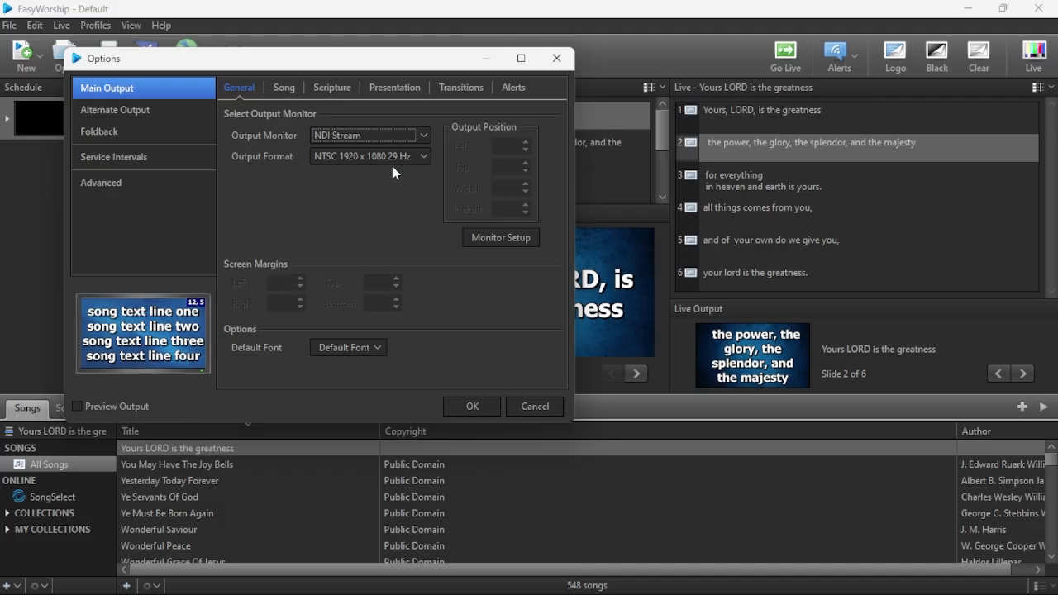
pyautogui.click(403, 162)
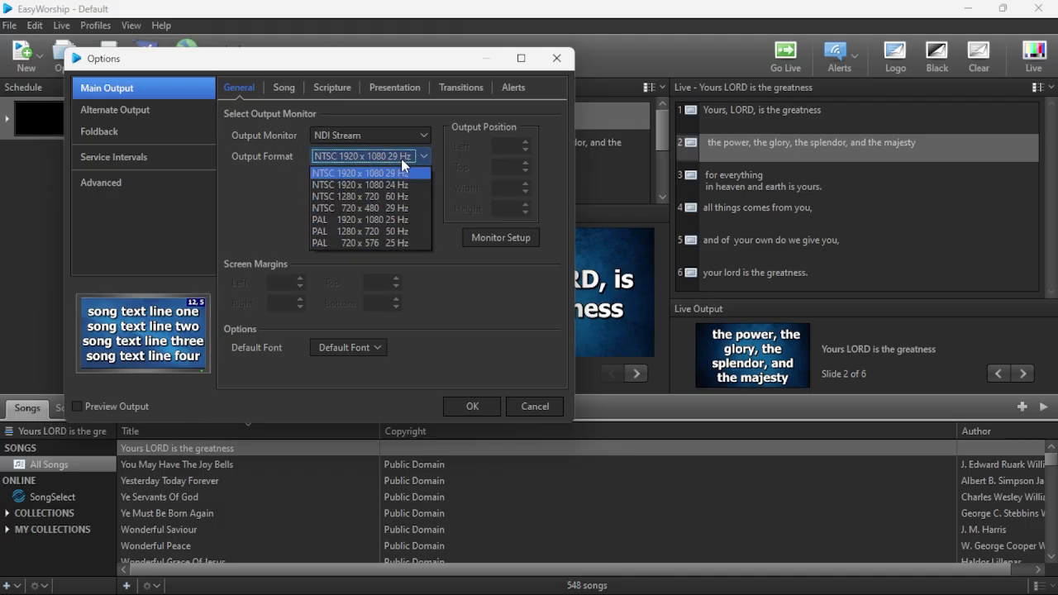
pyautogui.click(484, 304)
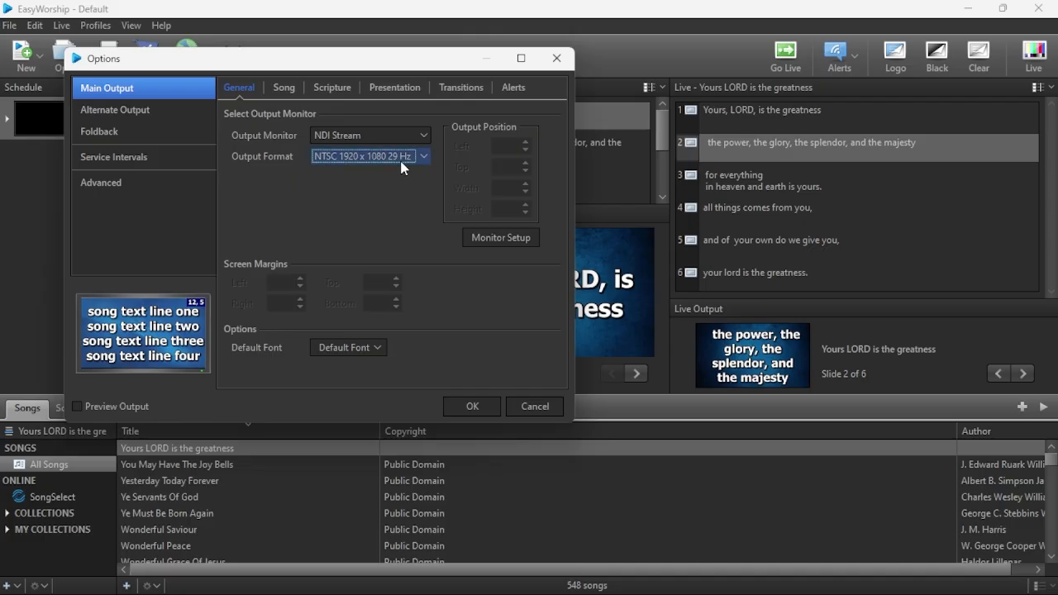
pyautogui.click(473, 406)
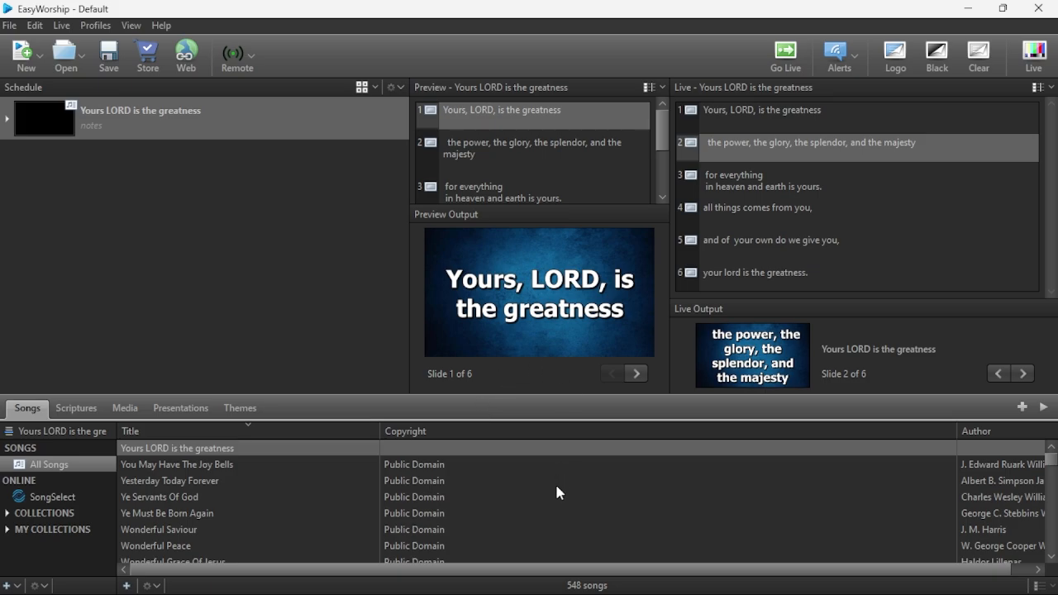
# Switch to vMix and add the EasyWorship Live NDI source as a new input.
pyautogui.moveTo(633, 593)
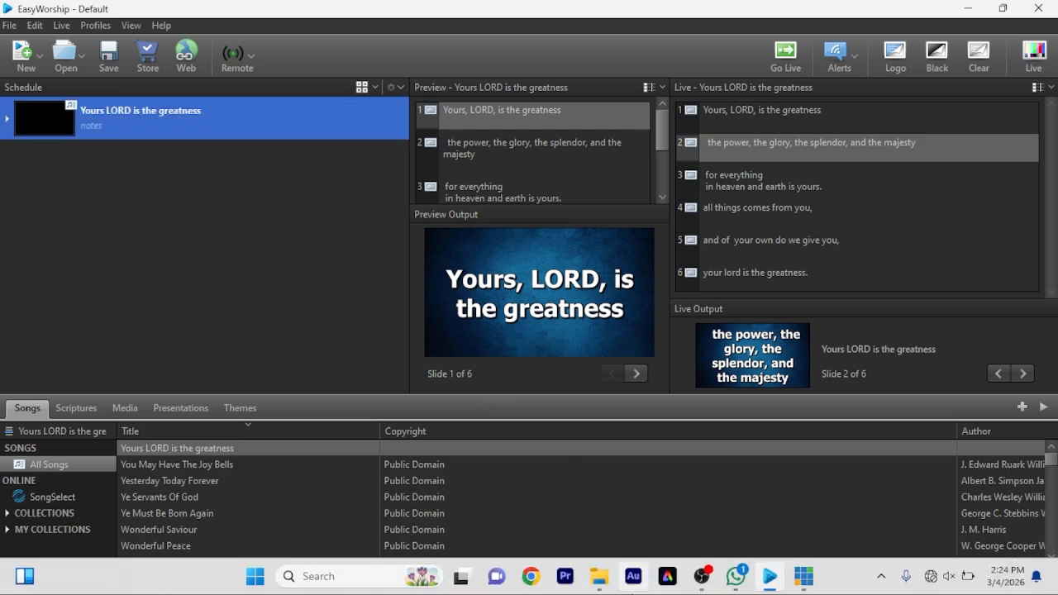
pyautogui.click(804, 579)
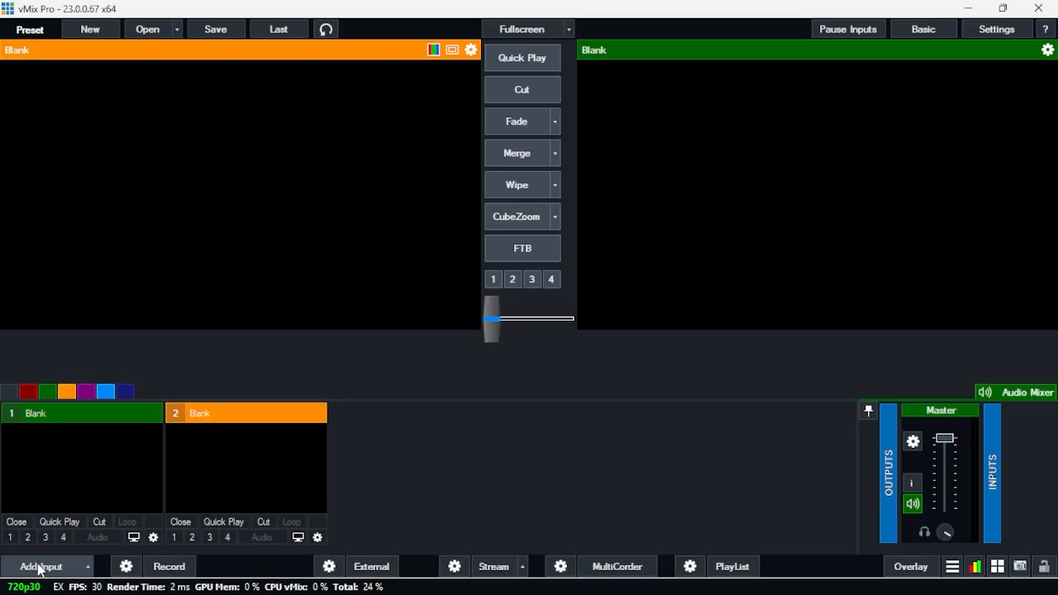
pyautogui.click(39, 569)
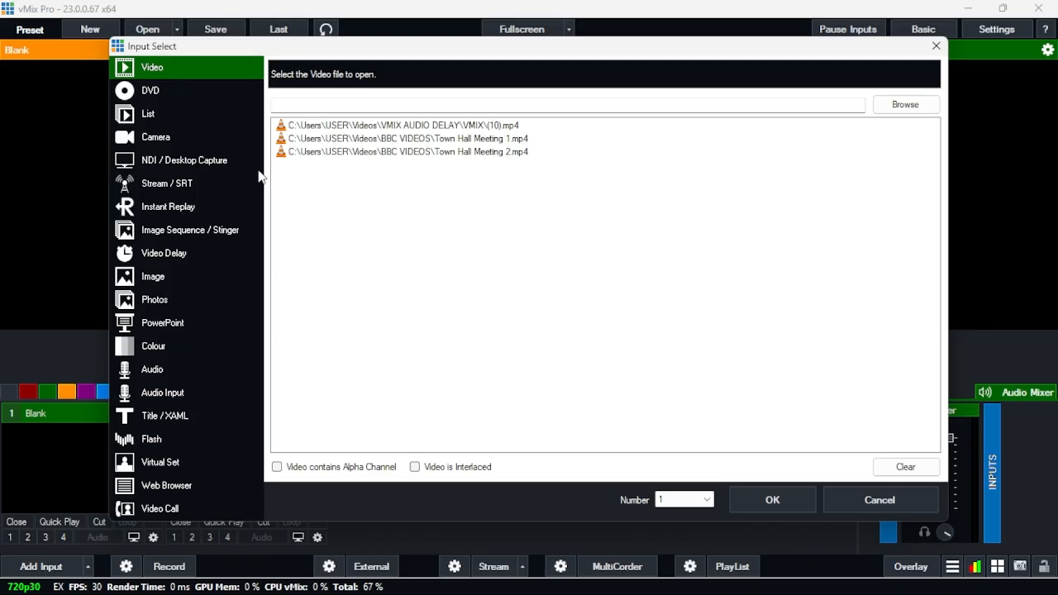
pyautogui.click(185, 167)
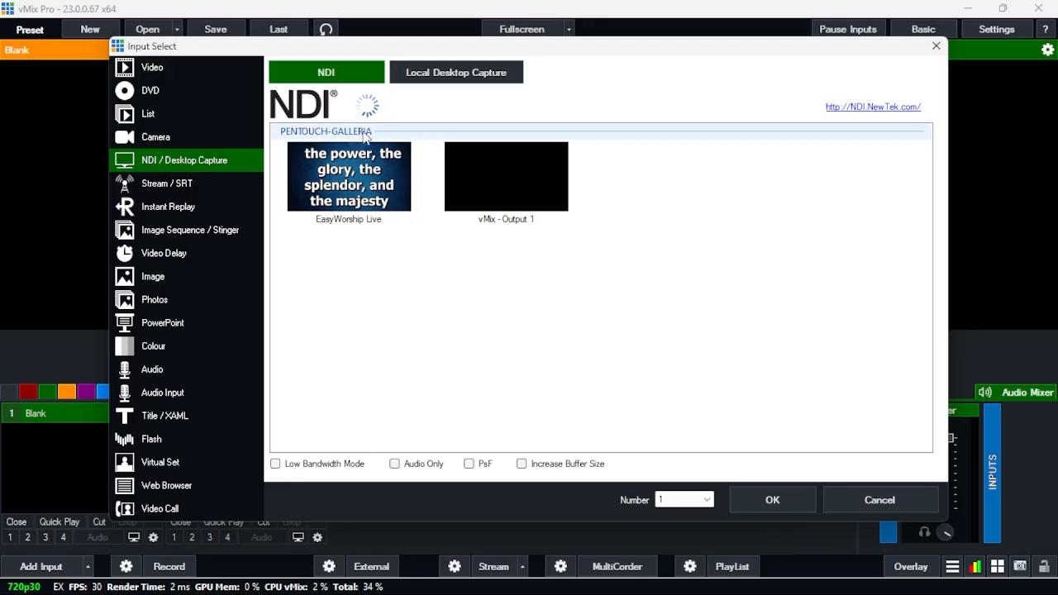
pyautogui.click(352, 175)
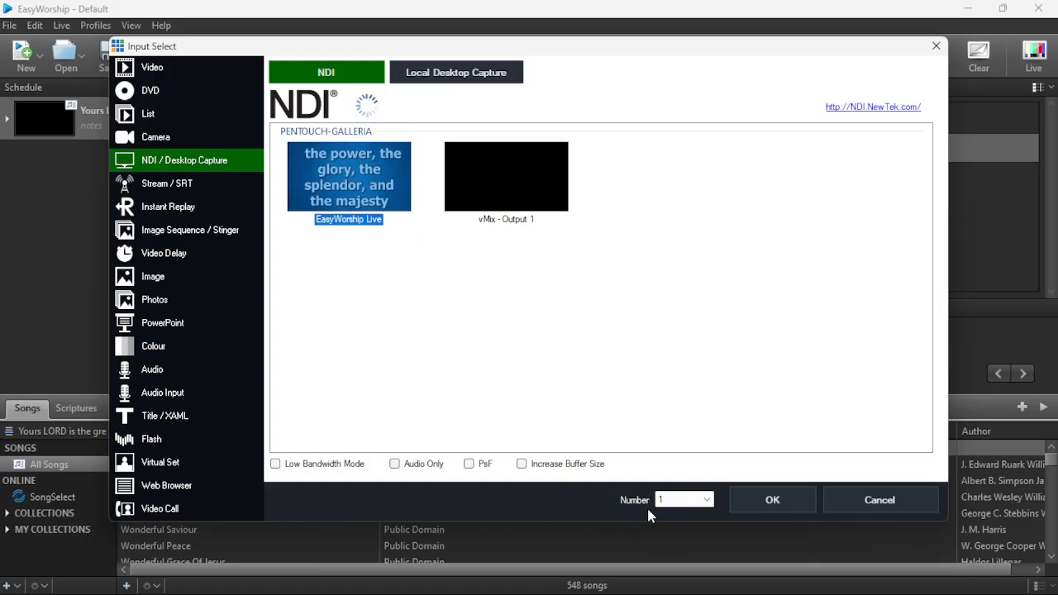
pyautogui.click(776, 499)
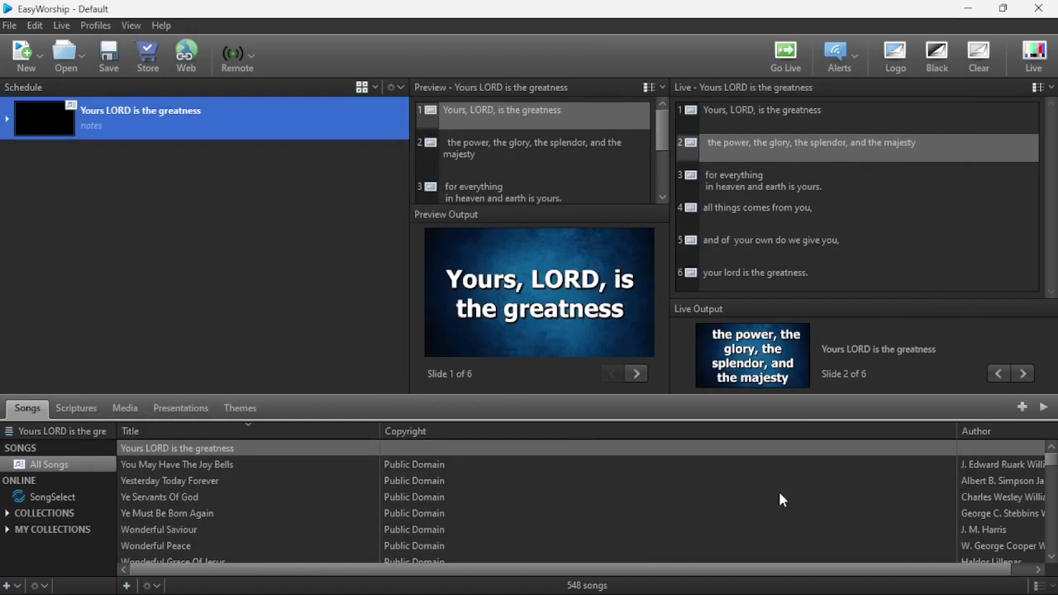
# Return to vMix and test fading the live output between the EasyWorship Live NDI input and the Blank input.
pyautogui.moveTo(688, 590)
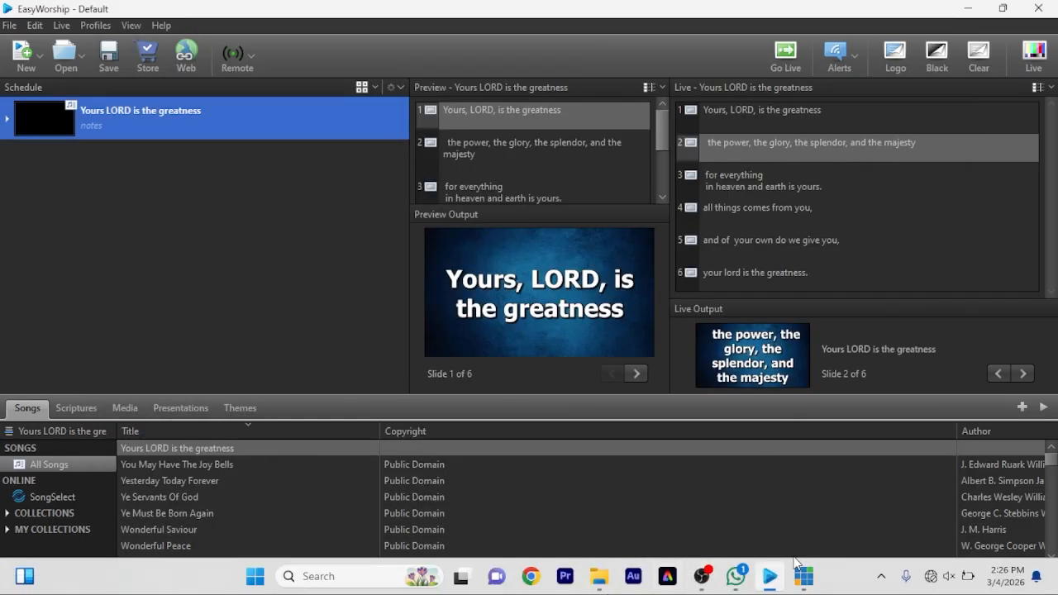
pyautogui.moveTo(803, 576)
pyautogui.click(767, 512)
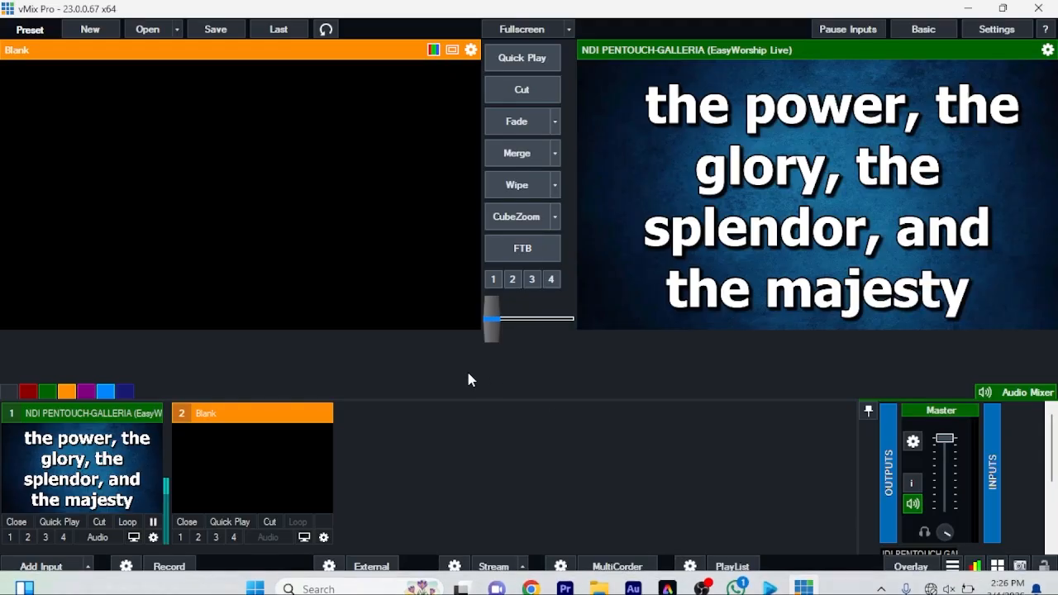
pyautogui.click(120, 477)
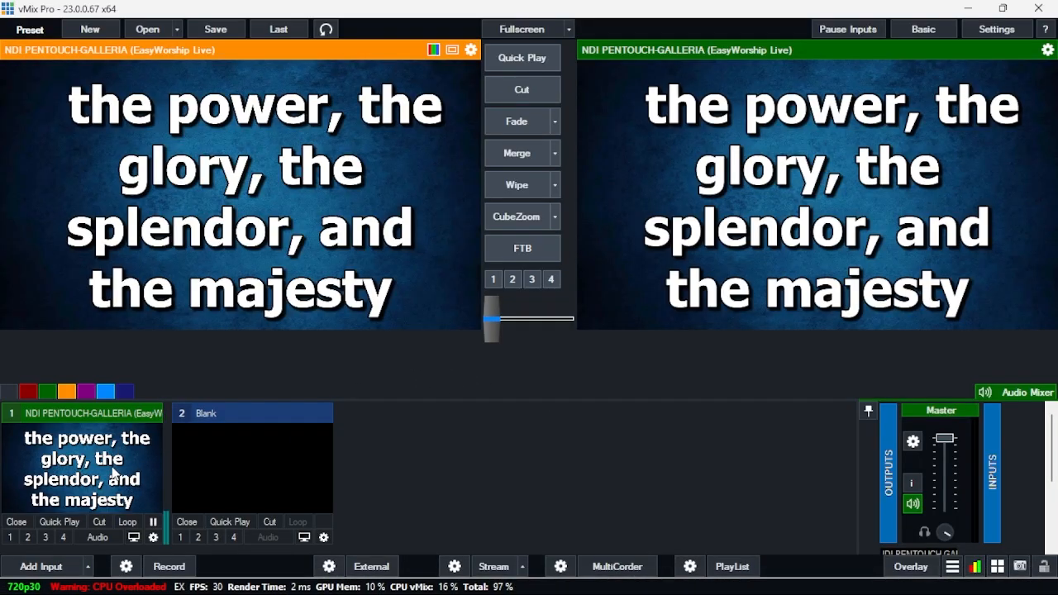
pyautogui.click(266, 451)
pyautogui.click(515, 121)
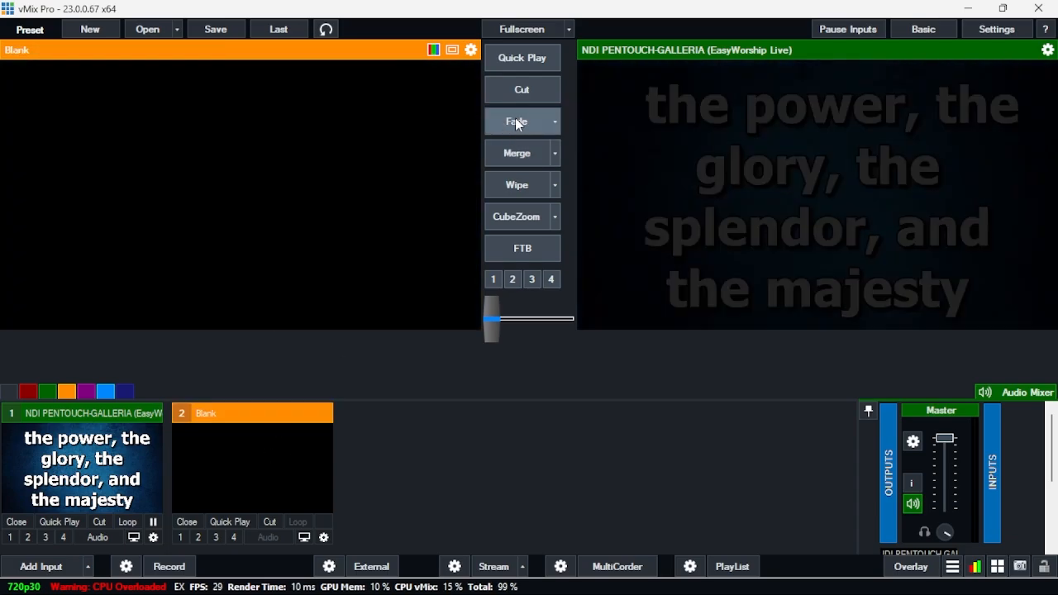
pyautogui.click(515, 121)
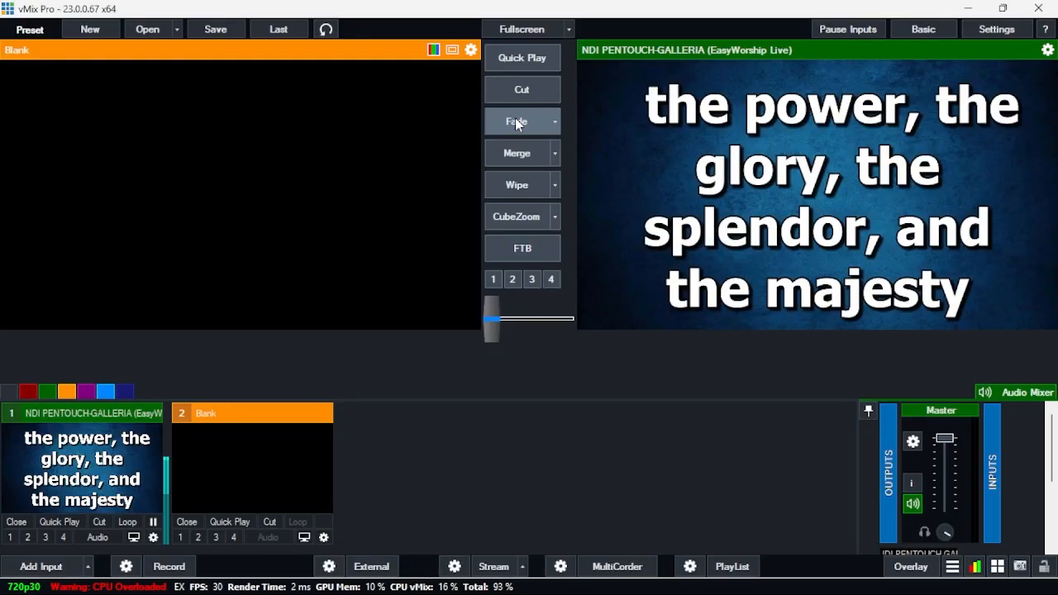
# Restore the vMix and EasyWorship windows to smaller sizes and arrange them so both live outputs can be seen together.
pyautogui.click(1003, 9)
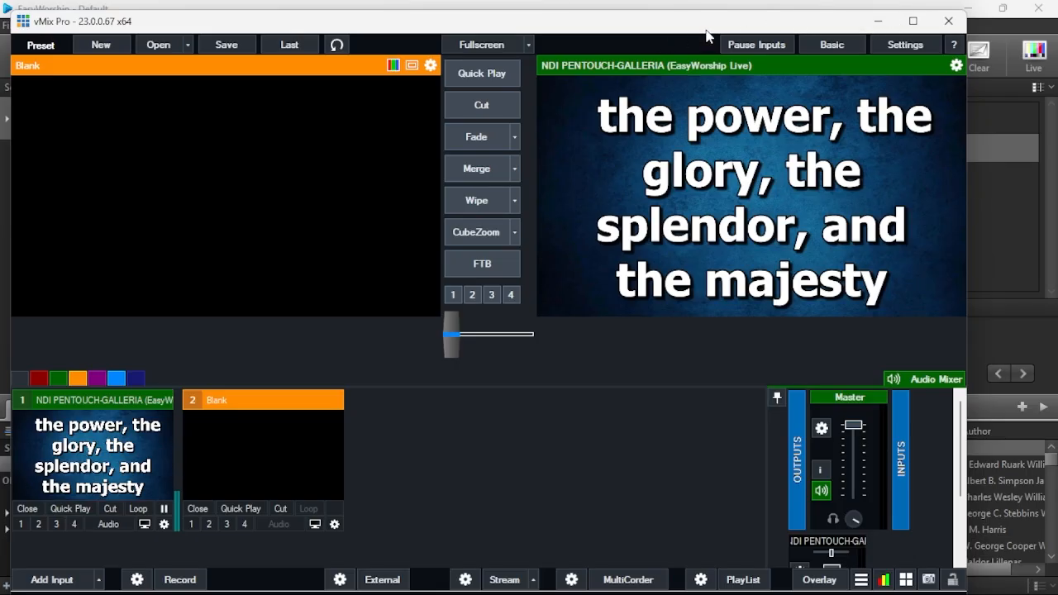
pyautogui.moveTo(697, 37); pyautogui.dragTo(429, 46)
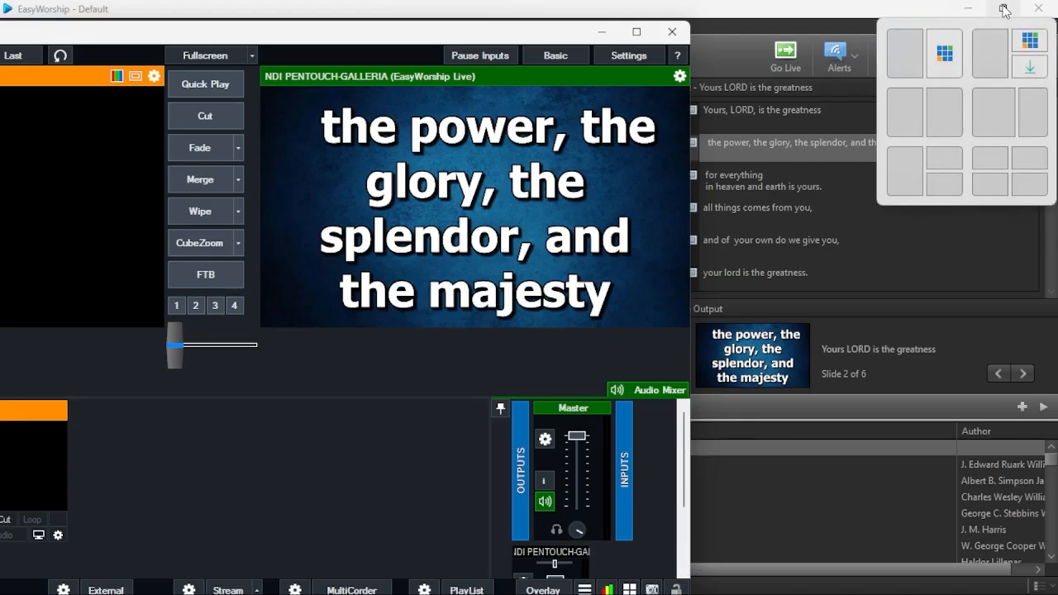
pyautogui.click(1004, 9)
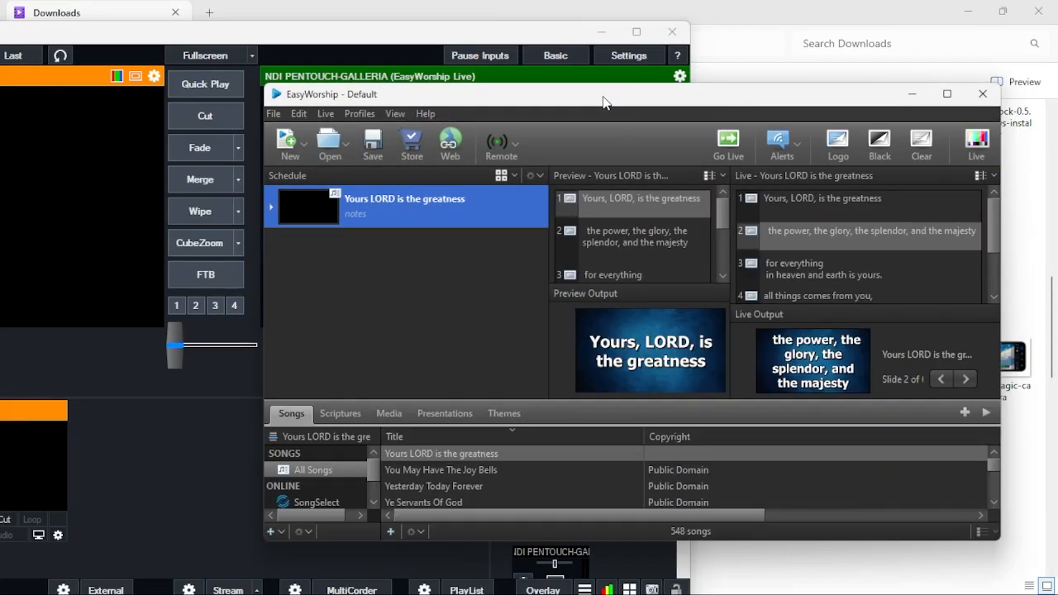
pyautogui.moveTo(602, 102); pyautogui.dragTo(791, 175)
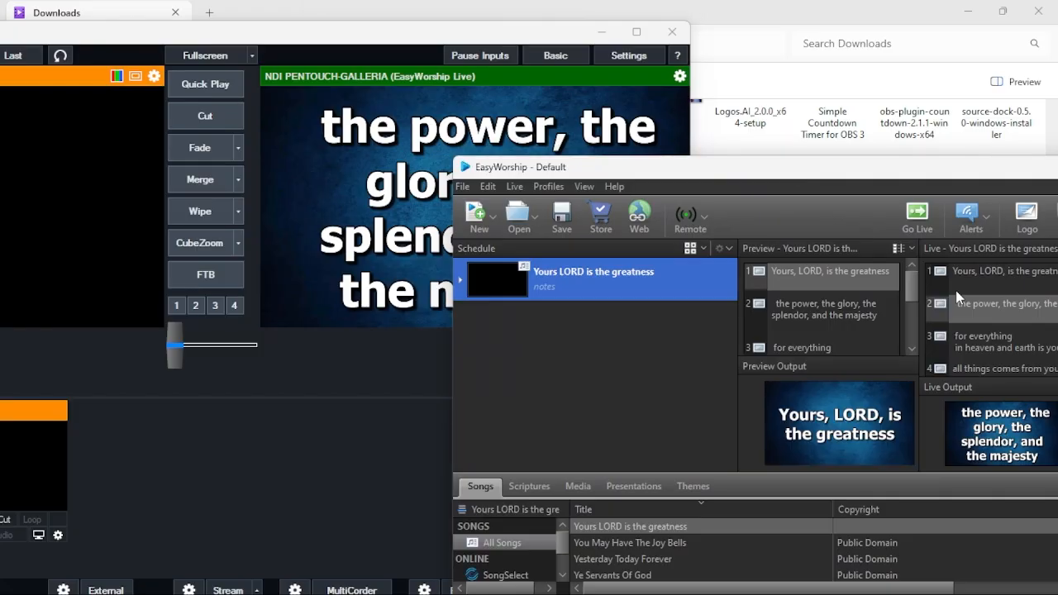
# Test the NDI feed by sending several slides of the live song to the output, ending on slide 4, "all things comes from you".
pyautogui.click(982, 342)
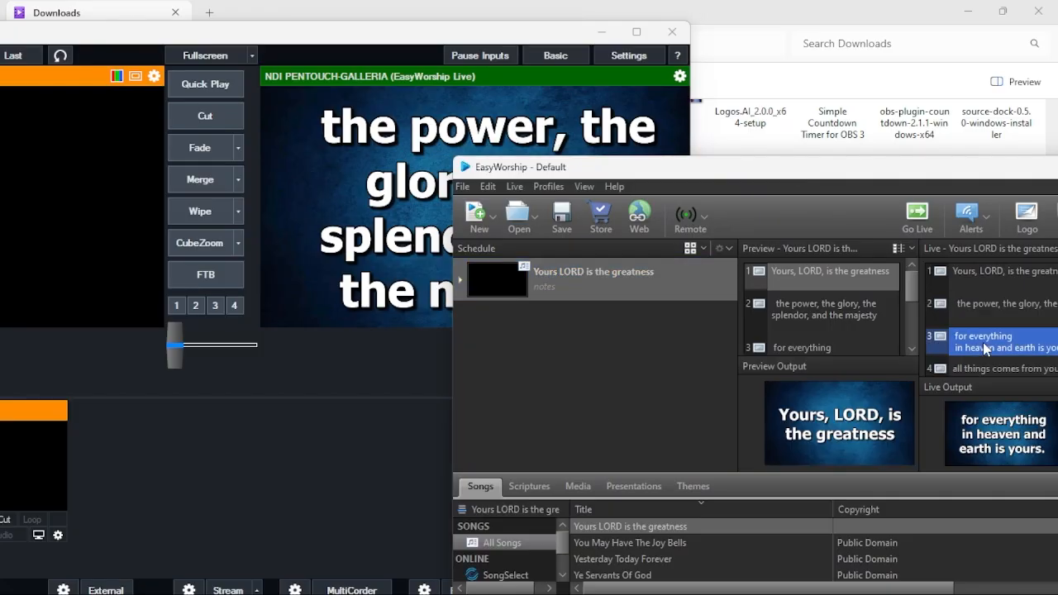
pyautogui.click(994, 308)
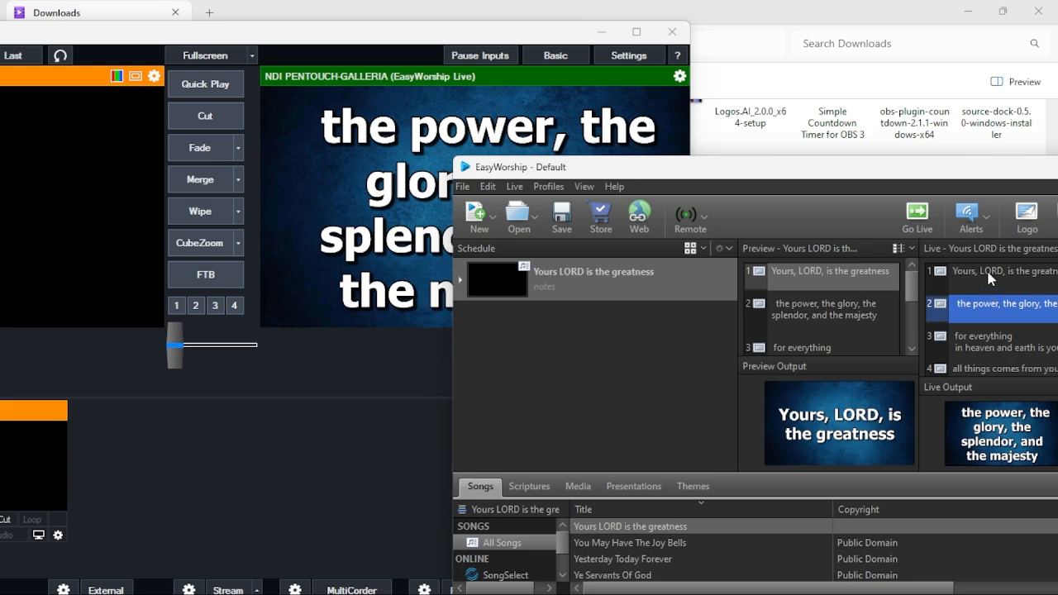
pyautogui.click(989, 277)
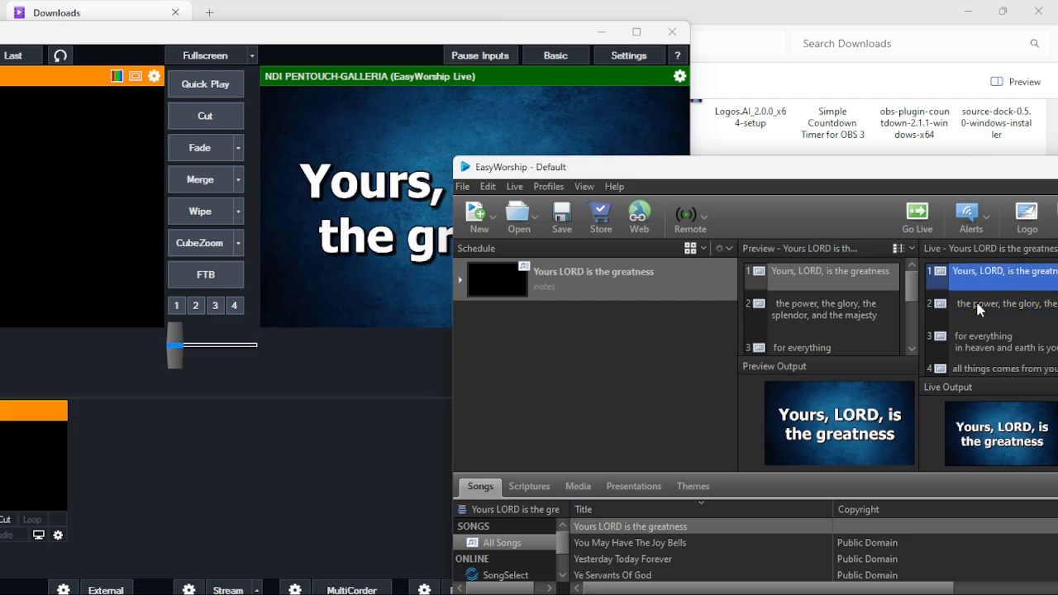
pyautogui.click(981, 306)
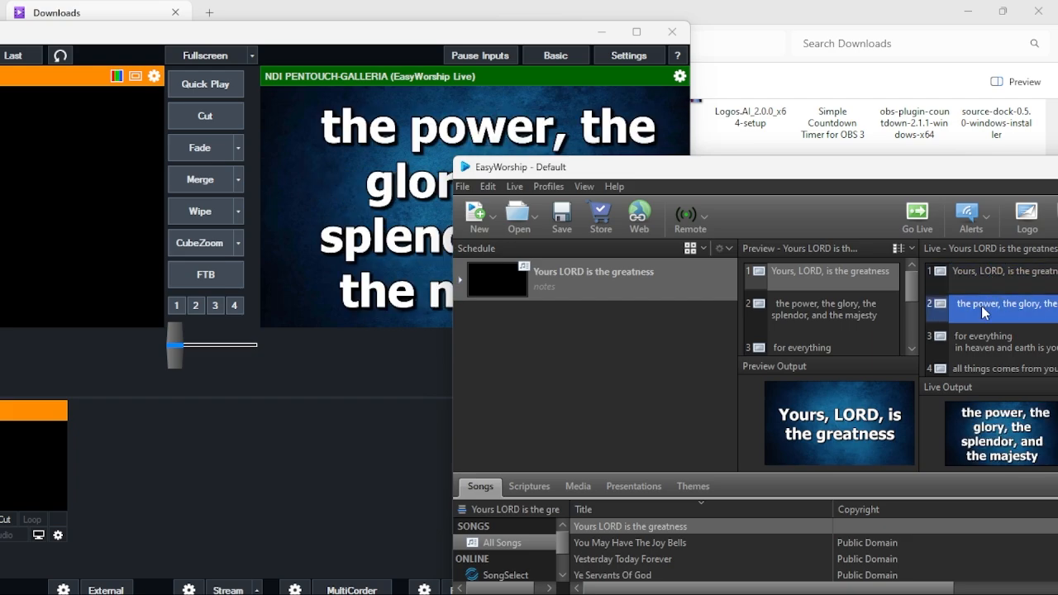
pyautogui.press('Down')
pyautogui.press('Down')
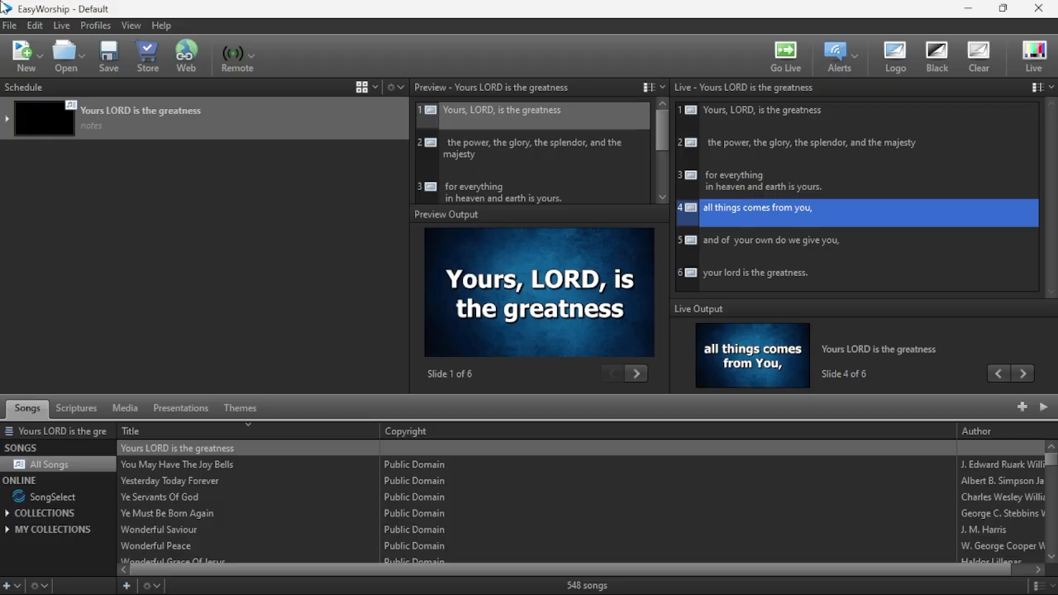
# Review the main output's monitor choices in the program options and close the options without changing anything.
pyautogui.click(37, 27)
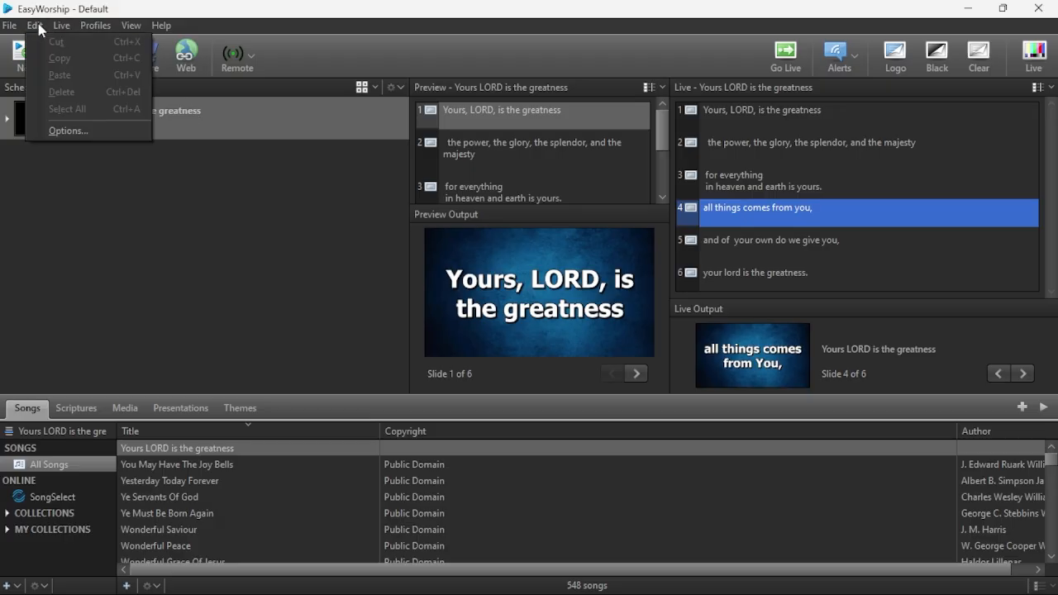
pyautogui.click(78, 136)
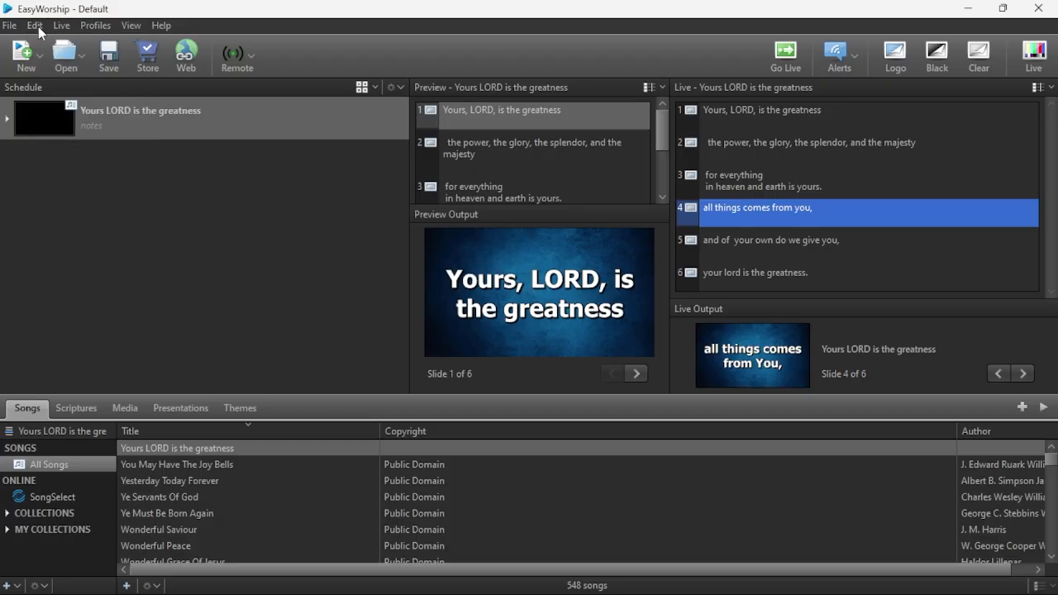
pyautogui.click(125, 90)
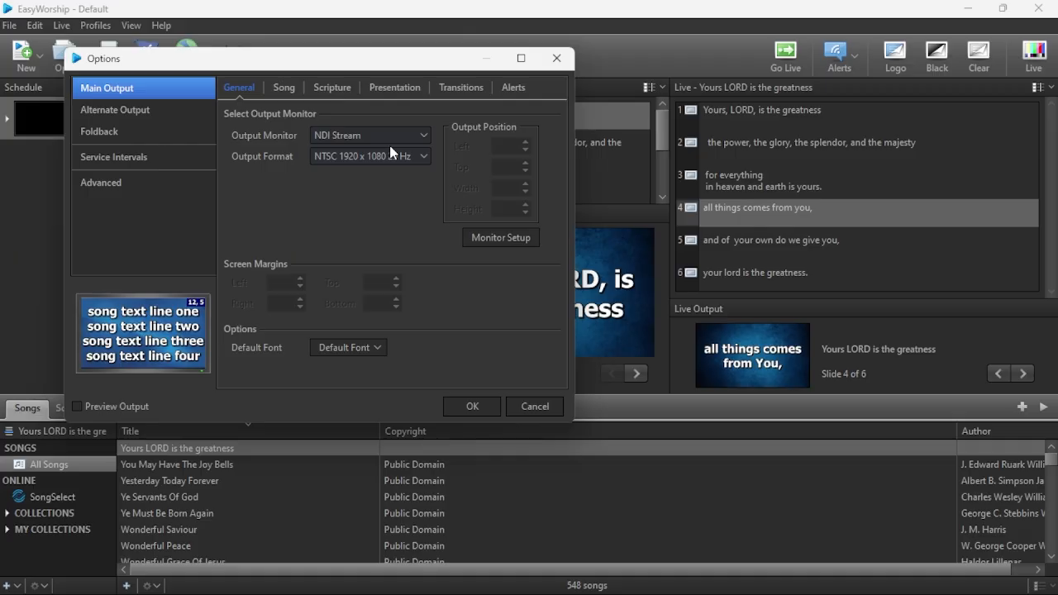
pyautogui.click(387, 135)
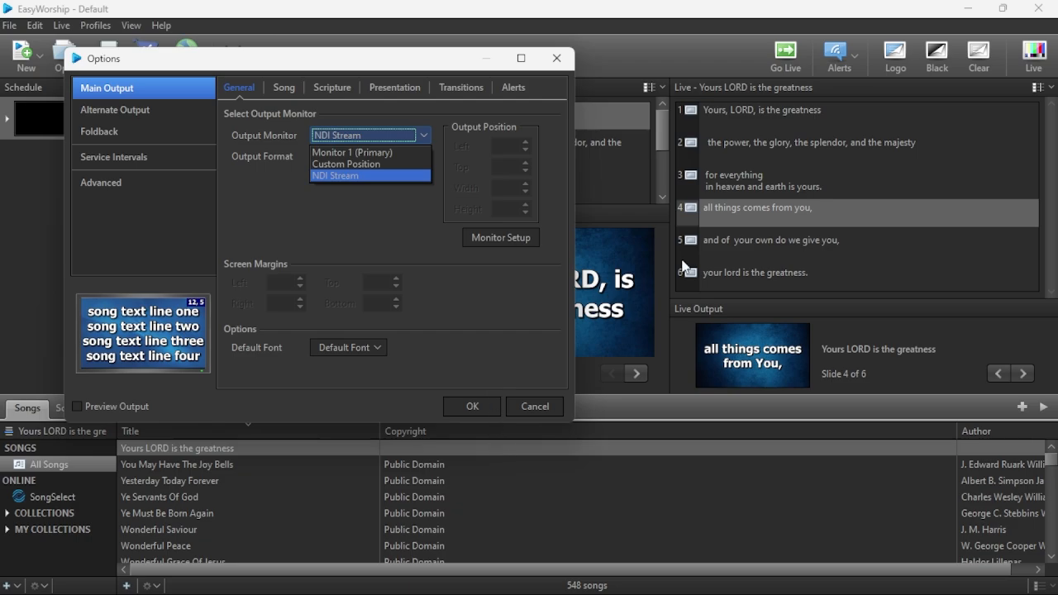
pyautogui.click(553, 66)
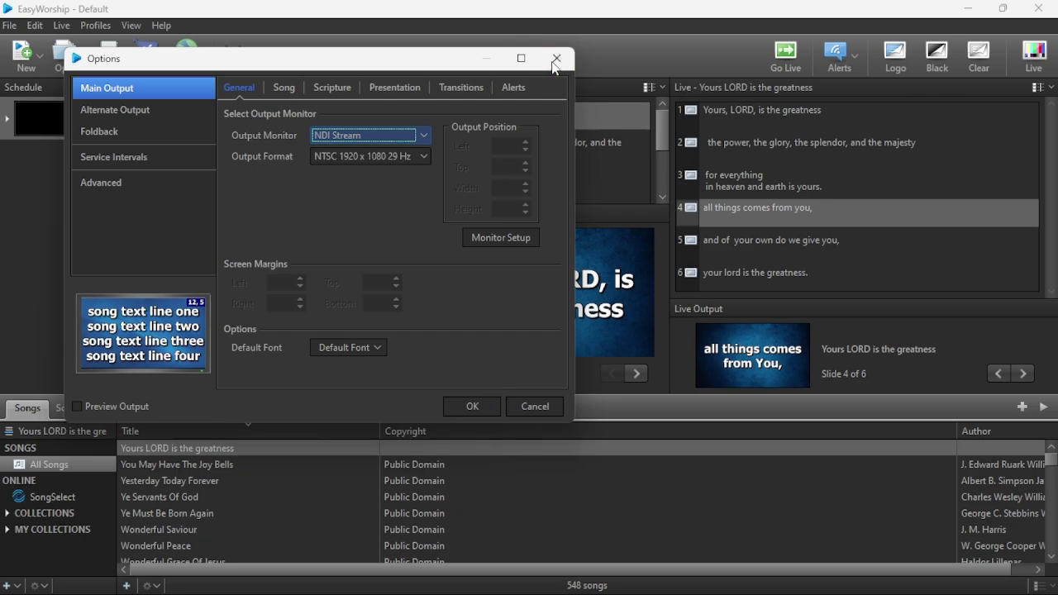
pyautogui.click(553, 66)
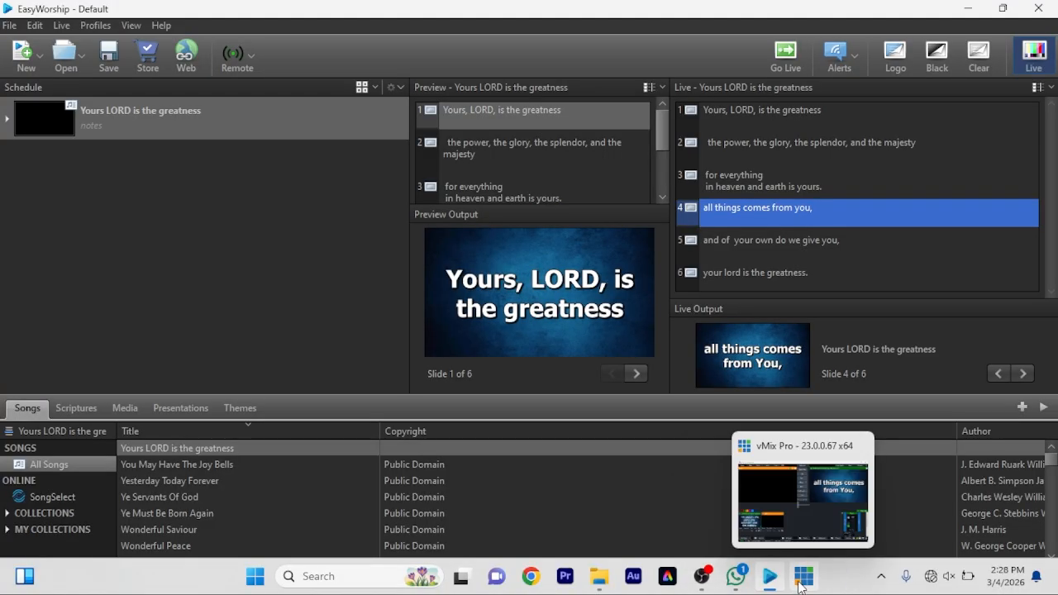
# Switch to vMix, maximize its window, and review the NDI and Local Desktop Capture sources offered for a new input without adding one.
pyautogui.click(802, 579)
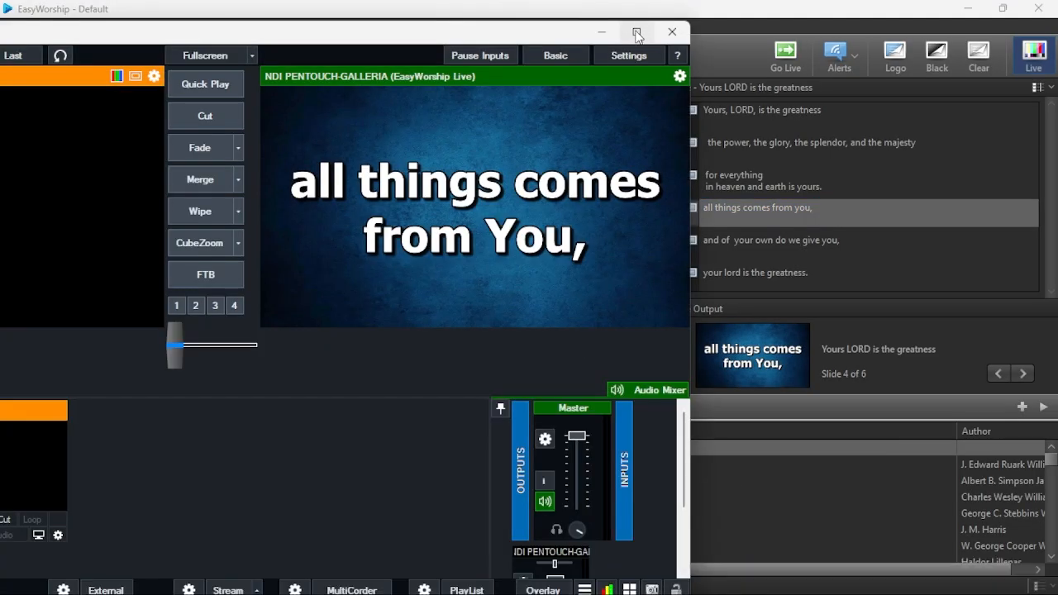
pyautogui.click(641, 33)
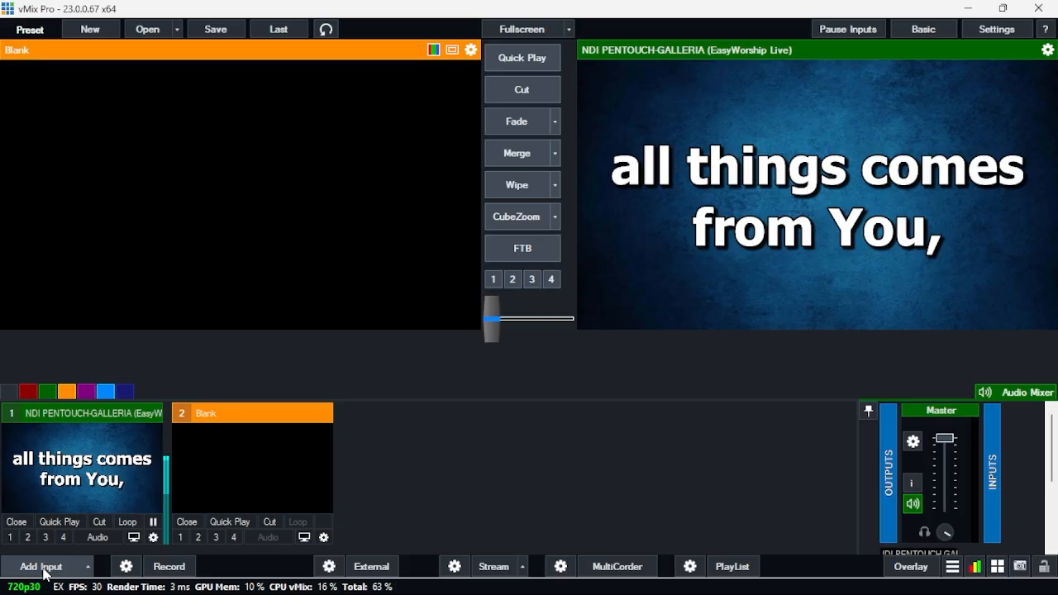
pyautogui.click(41, 566)
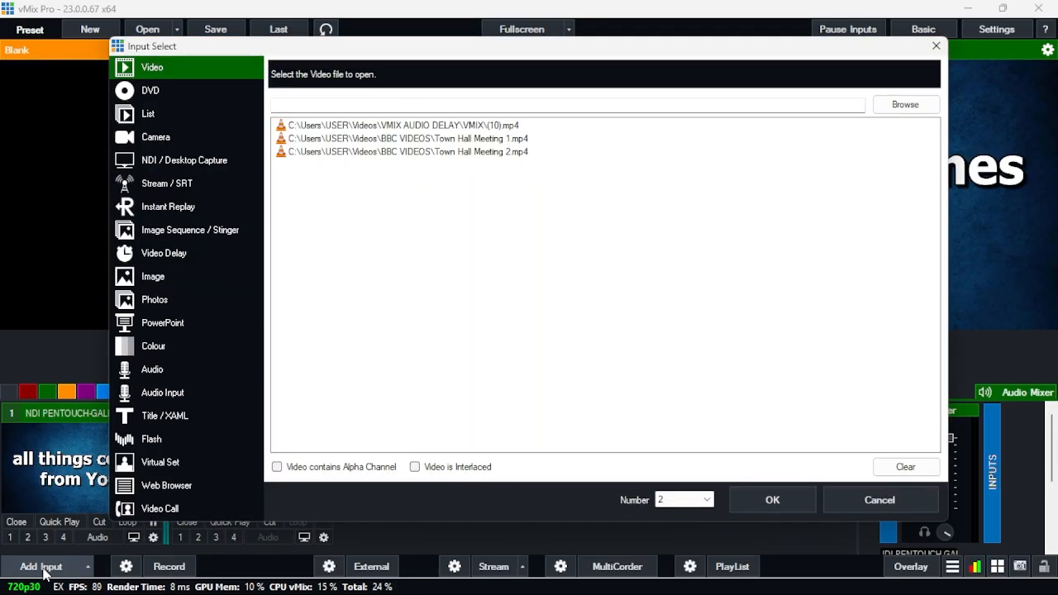
pyautogui.click(176, 165)
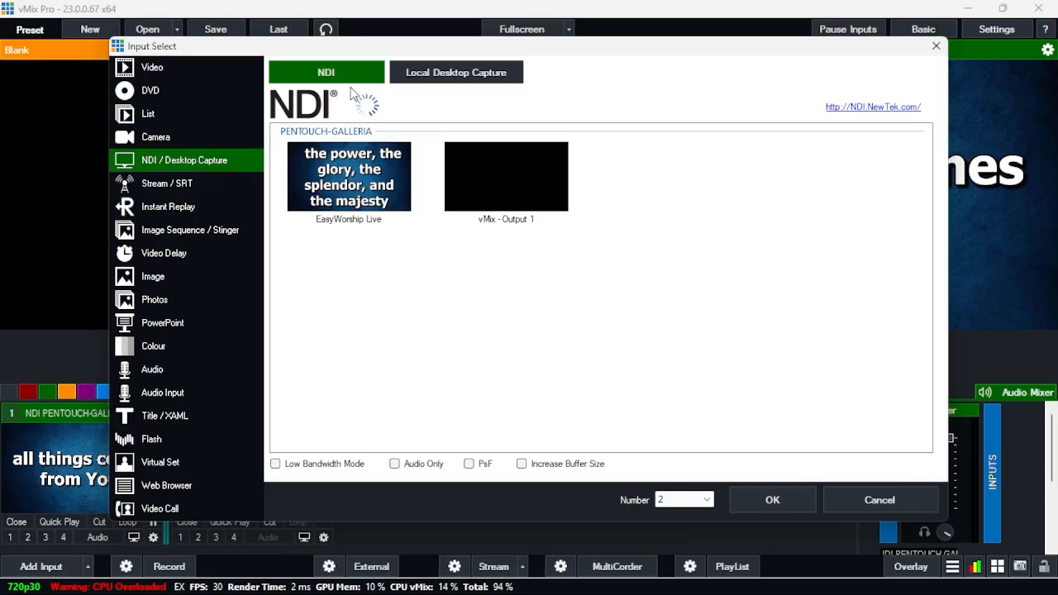
pyautogui.click(448, 74)
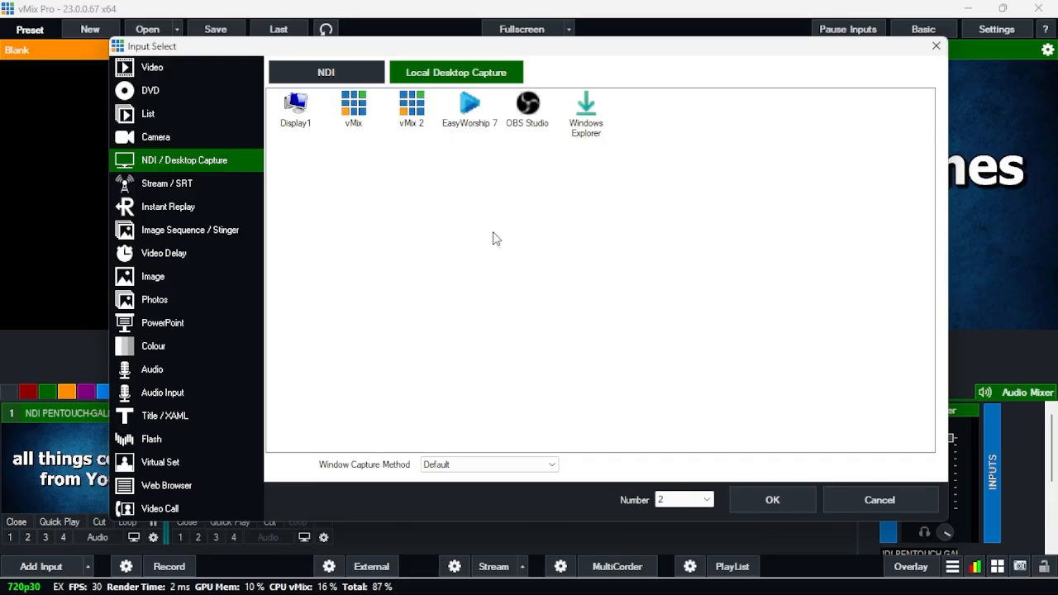
pyautogui.click(774, 500)
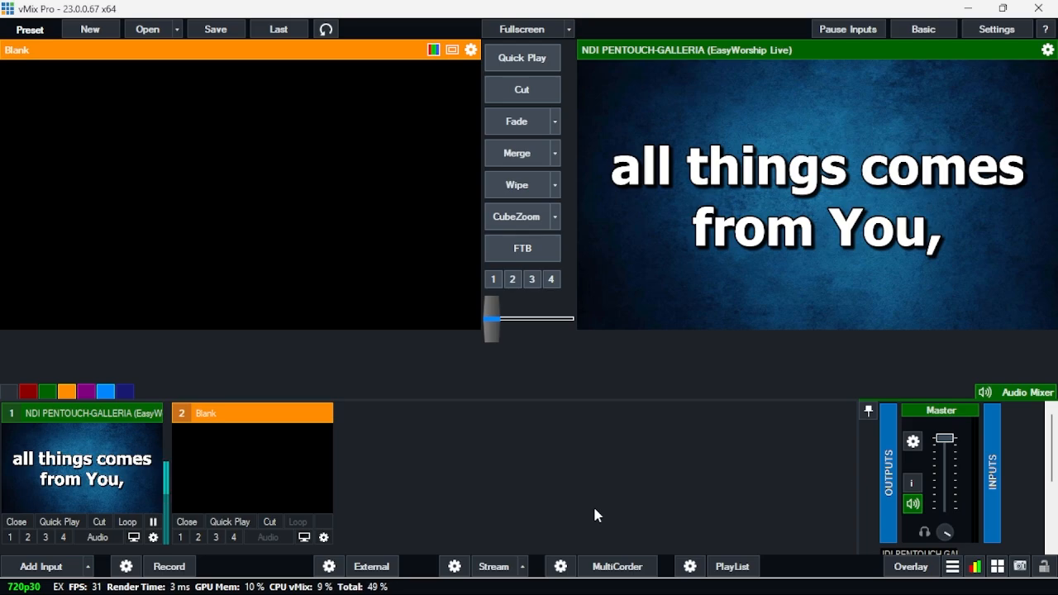
# Switch to OBS Studio and add a new scene named Scene 2.
pyautogui.moveTo(623, 593)
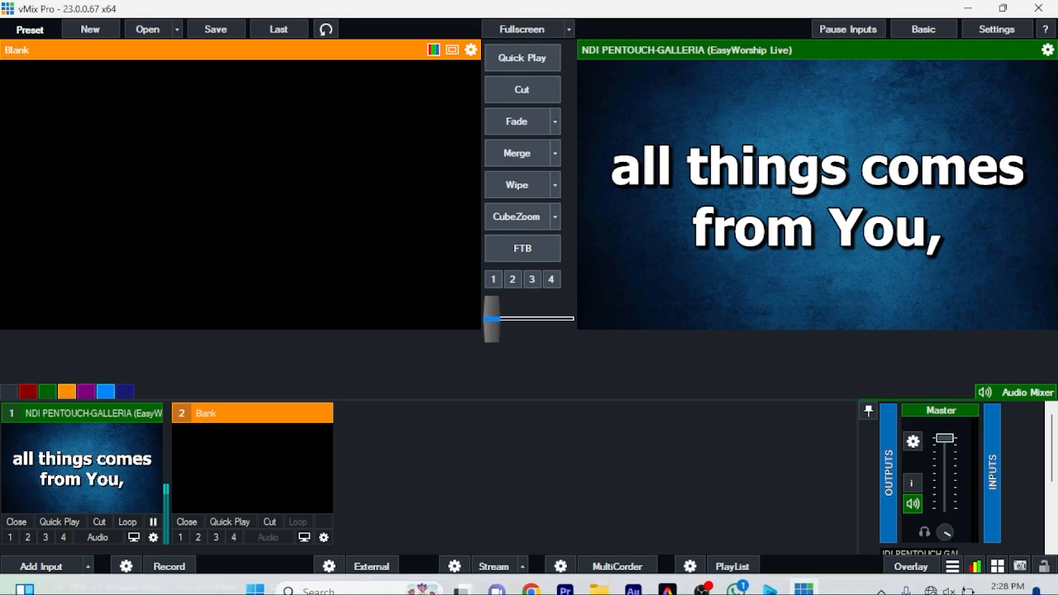
pyautogui.click(709, 584)
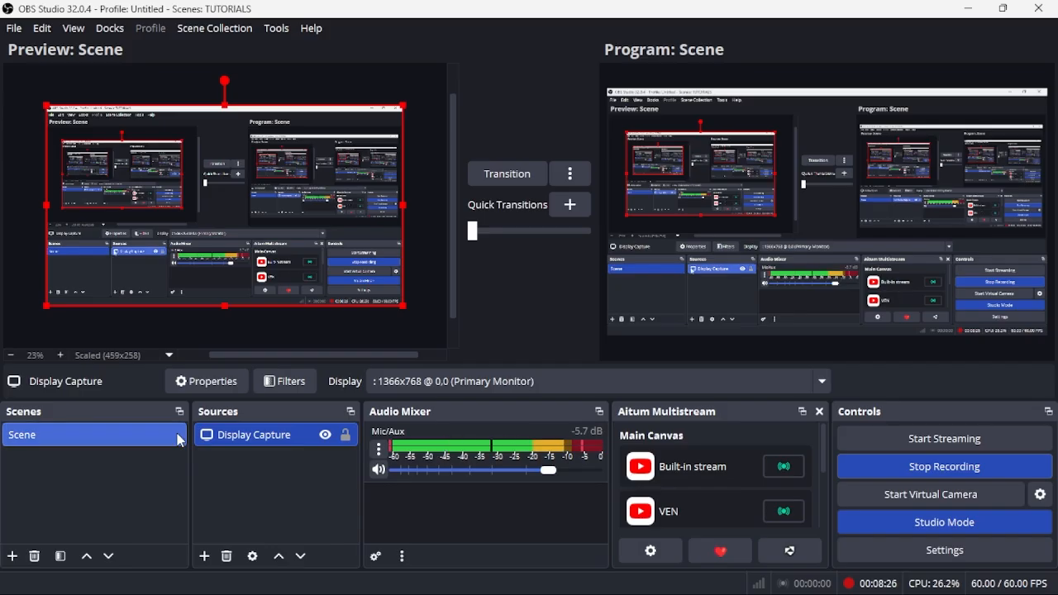
pyautogui.click(14, 556)
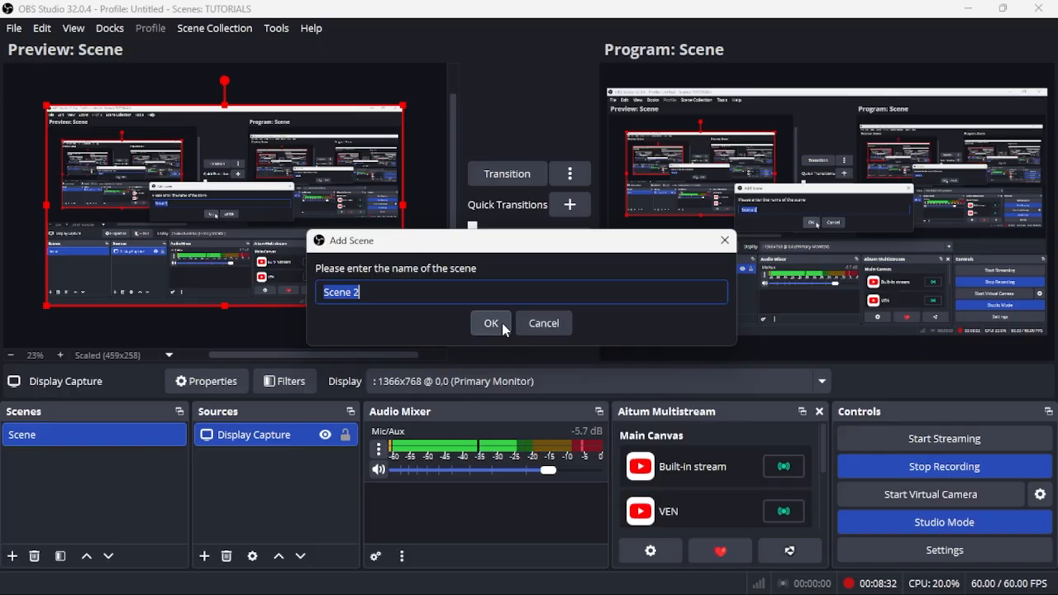
pyautogui.click(502, 323)
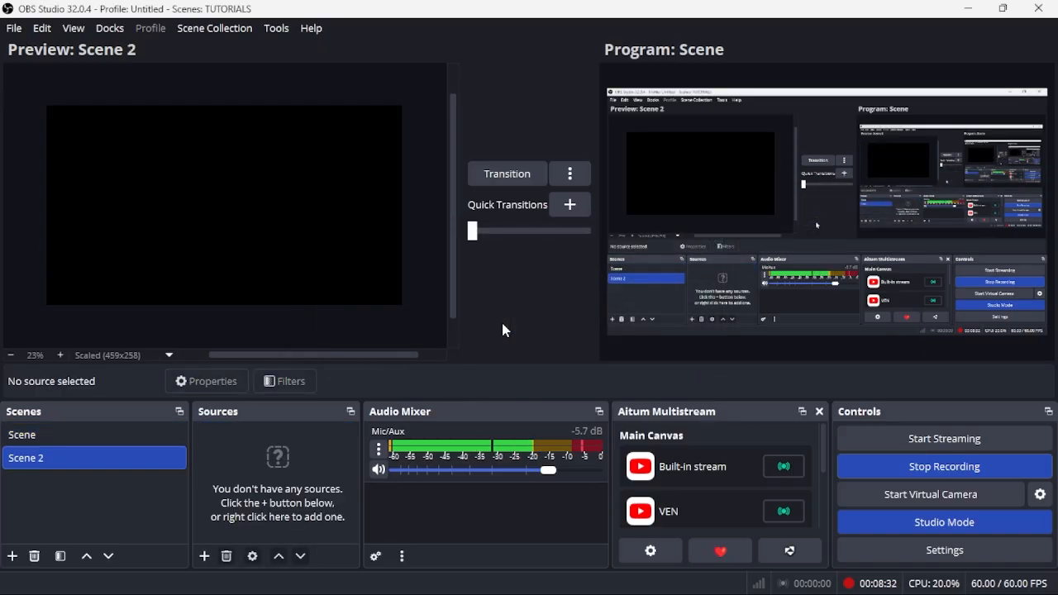
# Add a new NDI Source to Scene 2, keeping its default name, and set its source name to the EasyWorship Live feed.
pyautogui.click(205, 556)
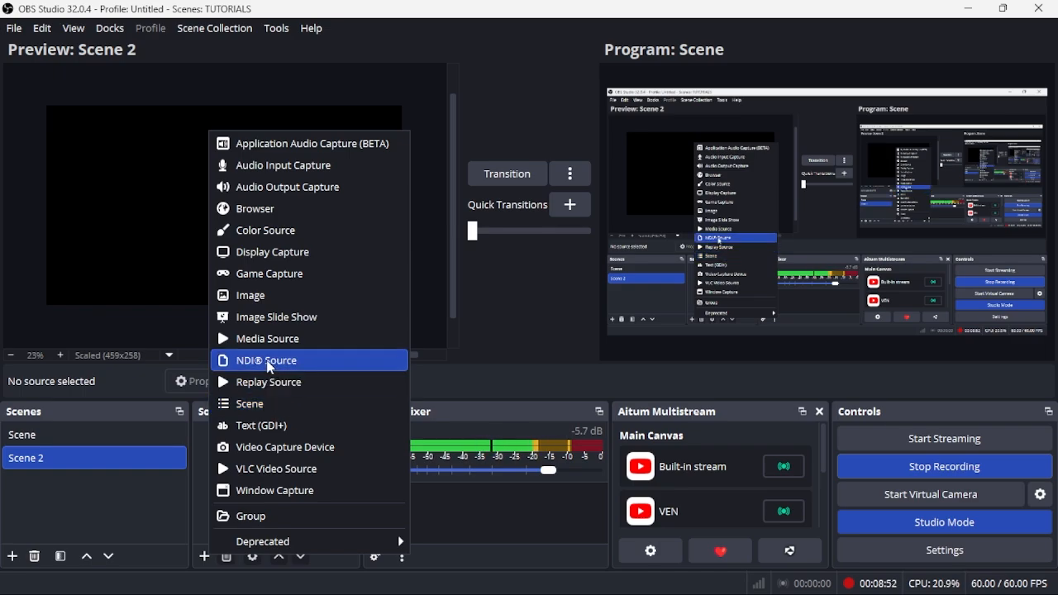
pyautogui.click(270, 367)
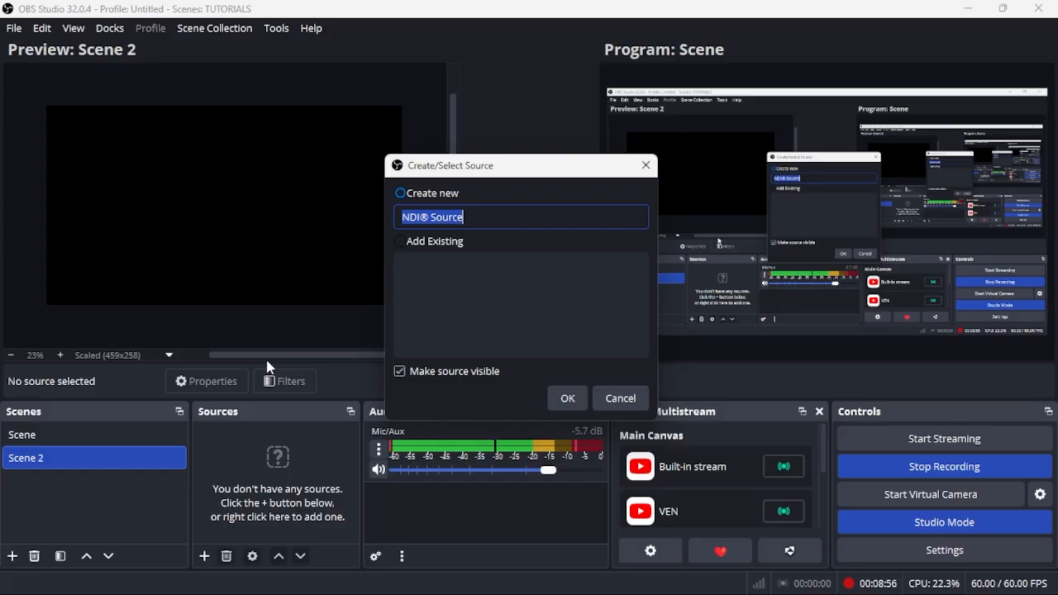
pyautogui.click(568, 398)
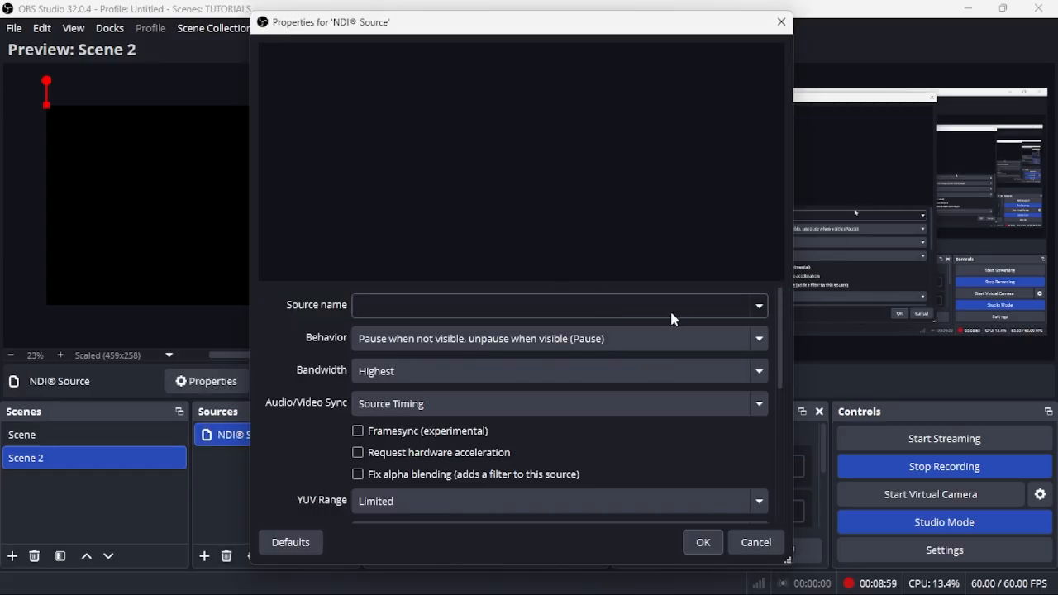
pyautogui.click(761, 306)
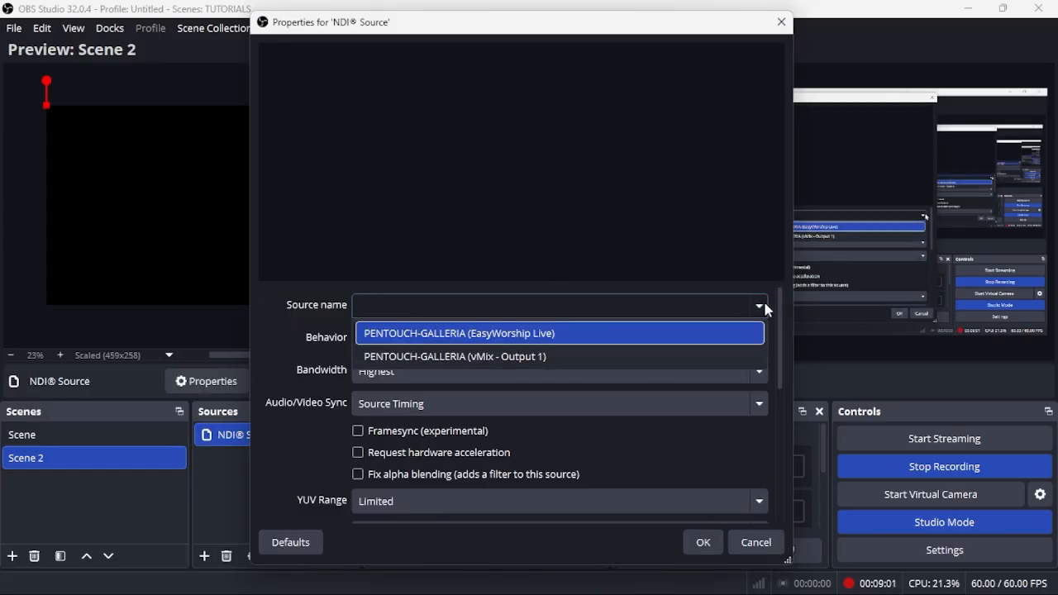
pyautogui.click(659, 334)
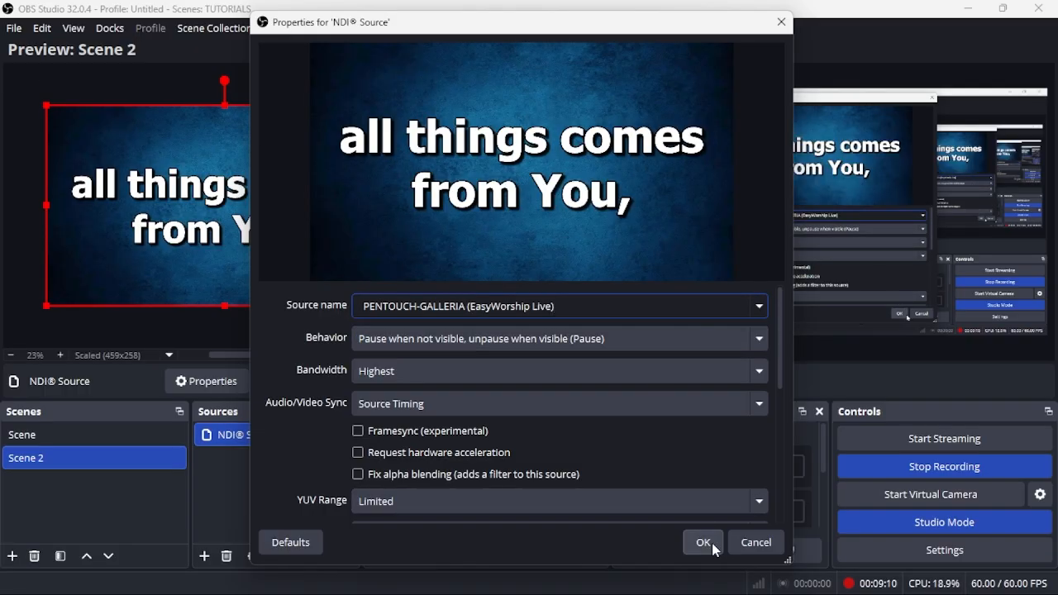
pyautogui.click(702, 542)
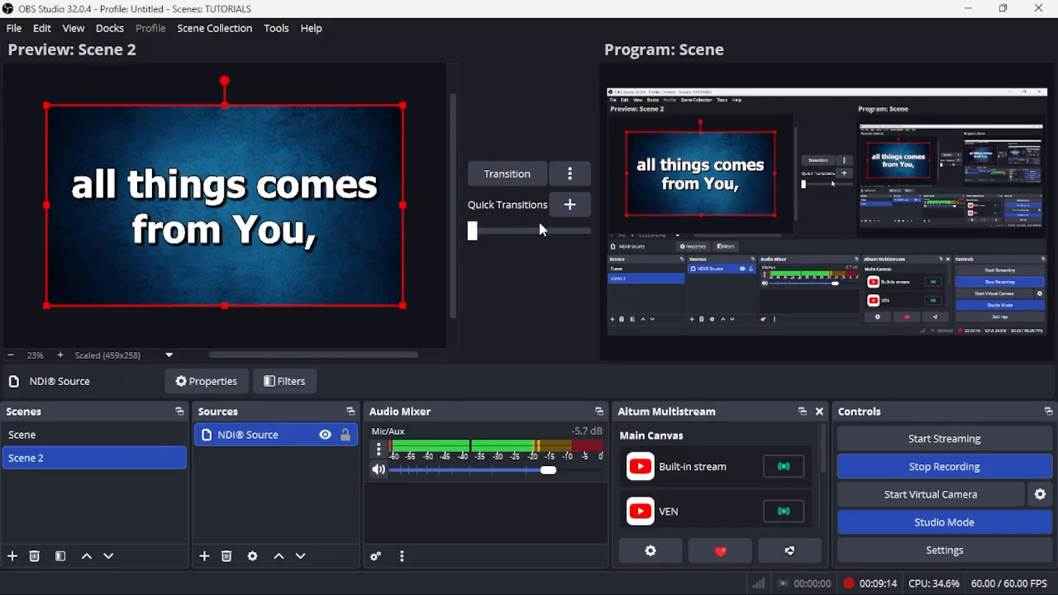
pyautogui.moveTo(674, 591)
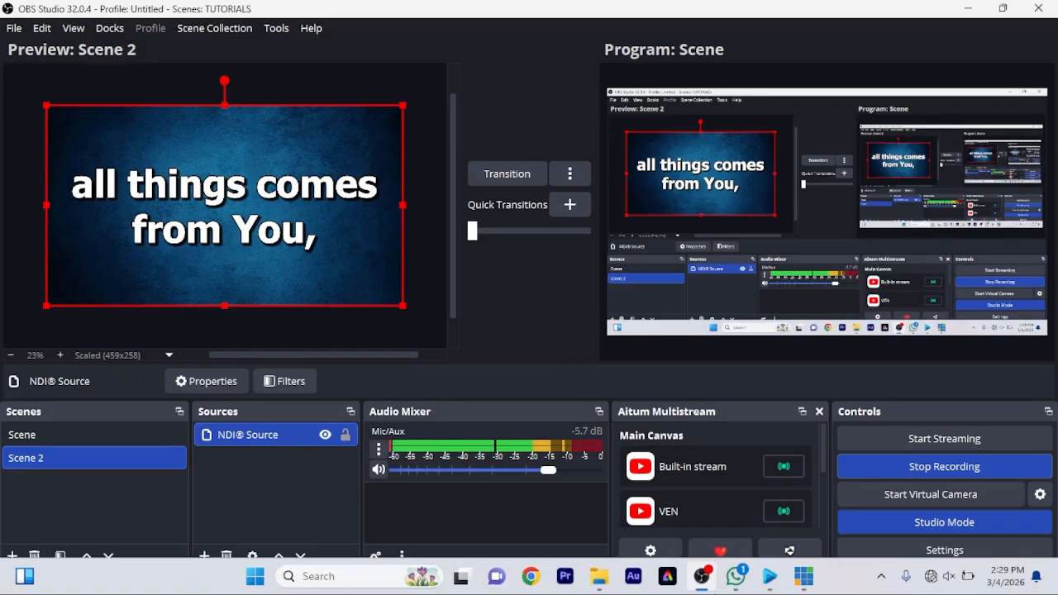